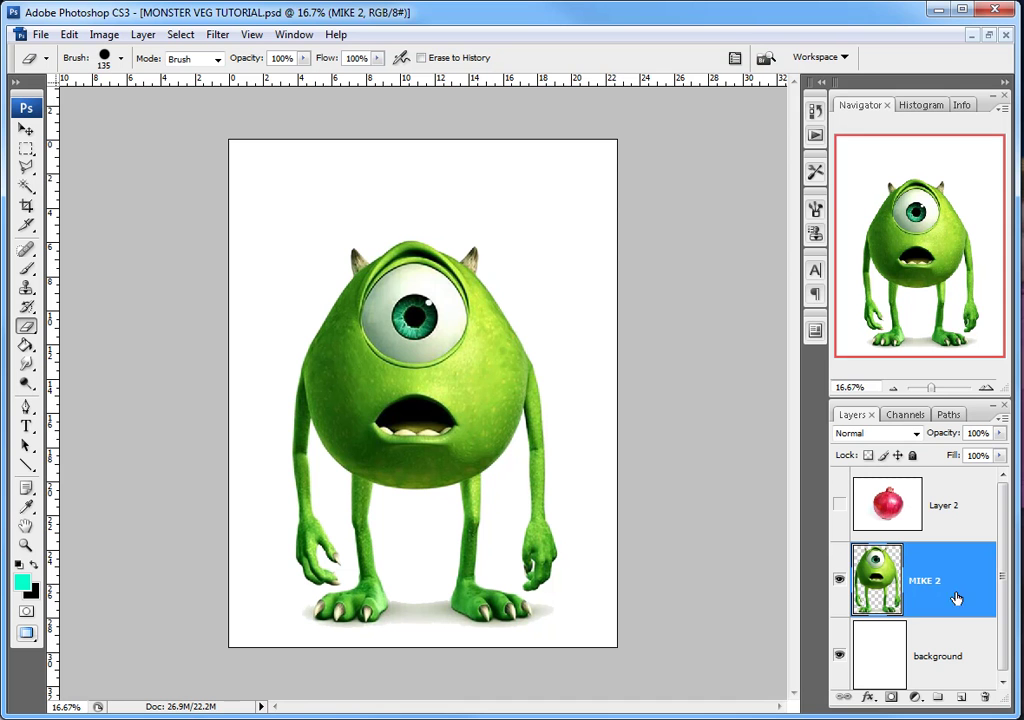
- Make Layer 2 visible so the white-backed onion picture sits over the monster's mouth
click(838, 508)
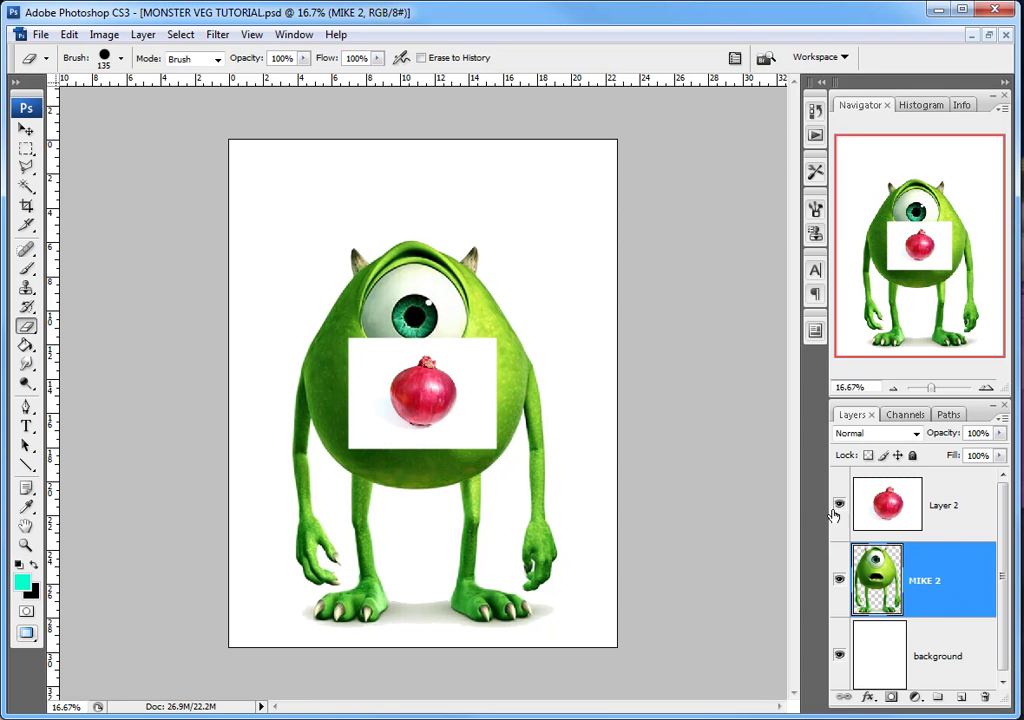
click(27, 132)
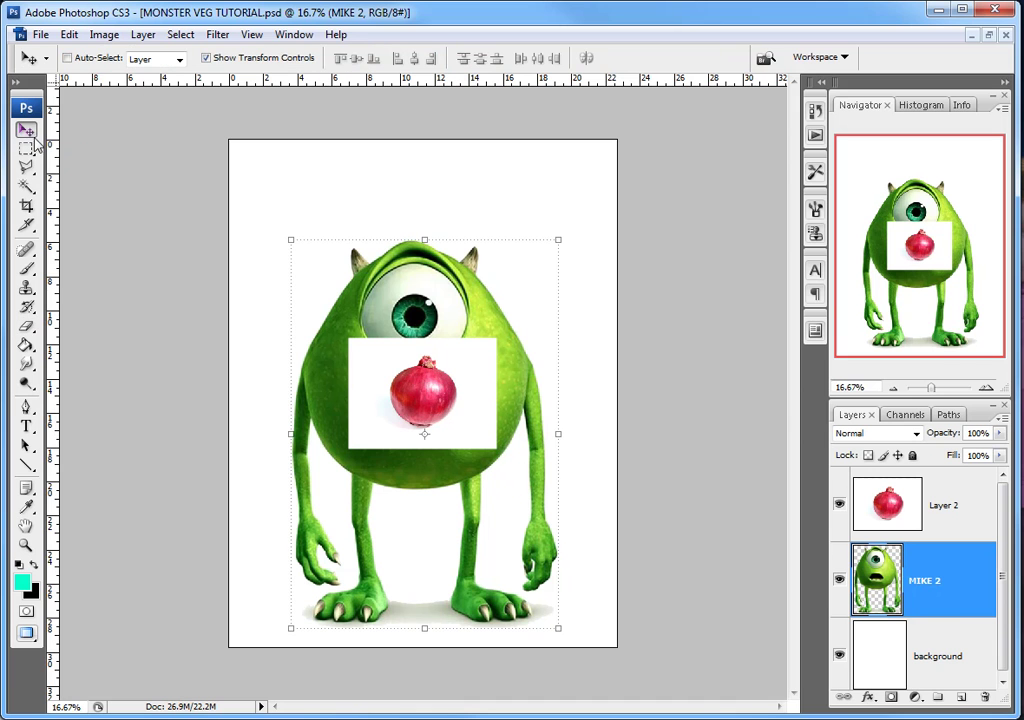
- Scale the onion layer up to about 235.7% by 281.9% so only the monster's feet show
click(950, 520)
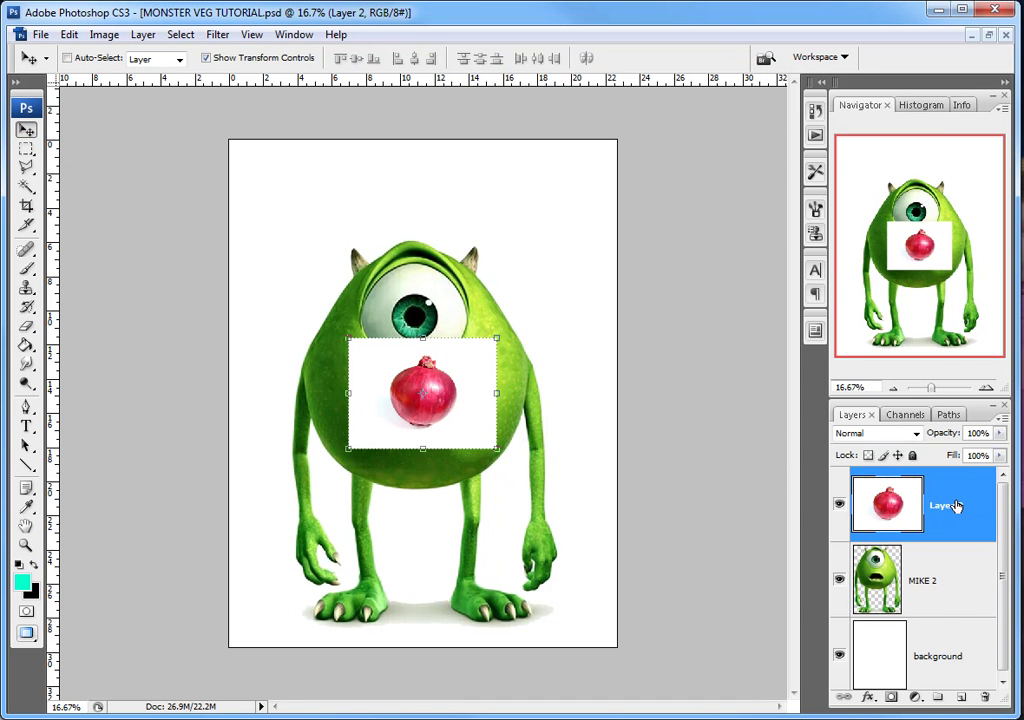
mouse_move(481, 408)
mouse_down()
mouse_move(487, 370)
mouse_move(480, 399)
mouse_up()
key(ctrl+t)
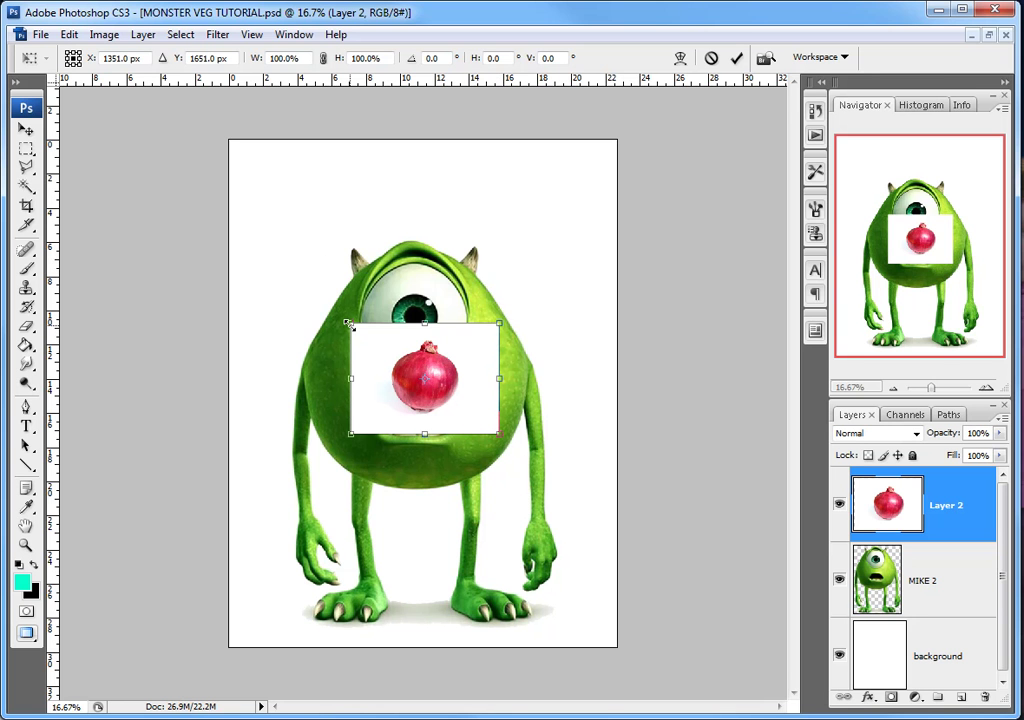
drag(348, 323, 249, 210)
drag(501, 437, 599, 521)
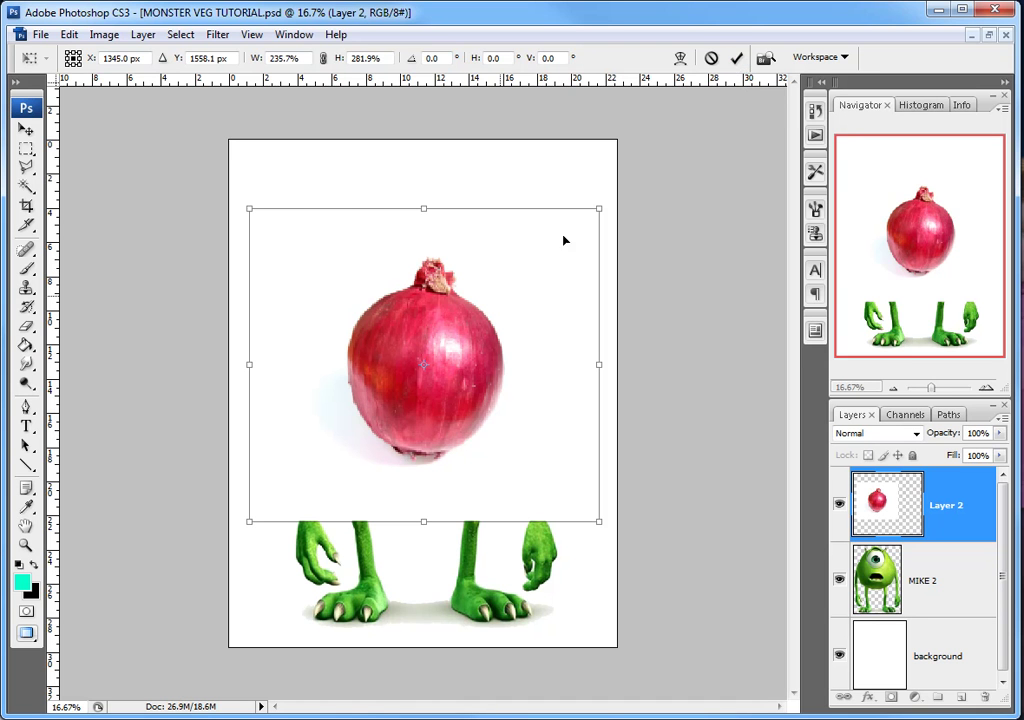
key(Return)
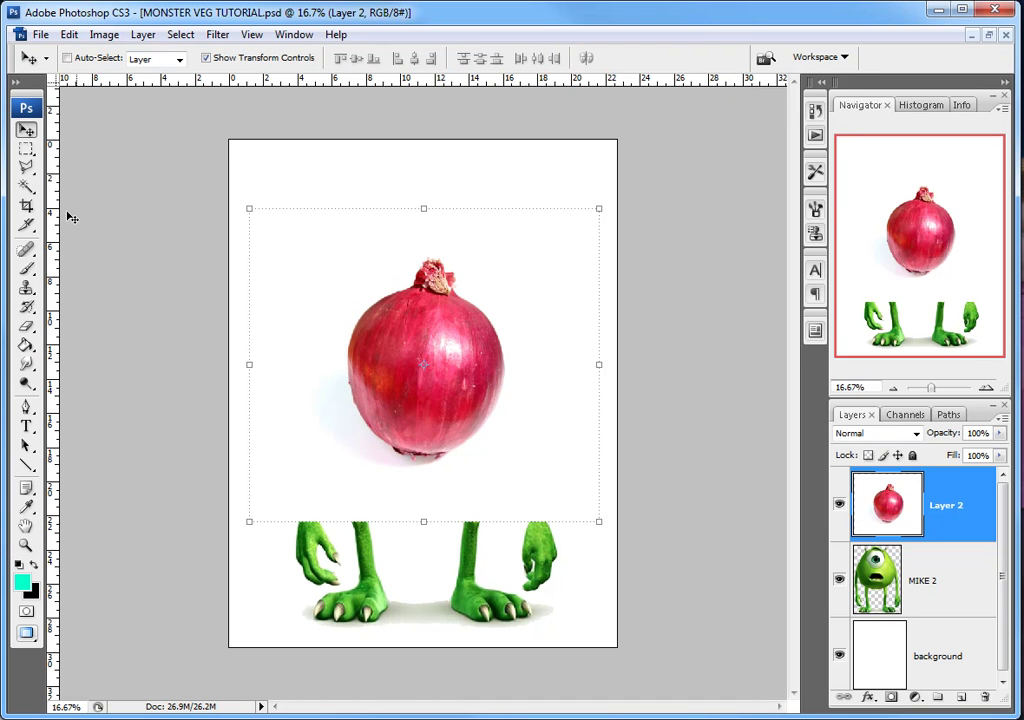
- Magic Wand-select the white area around the onion on Layer 2 and delete it
drag(31, 193, 82, 207)
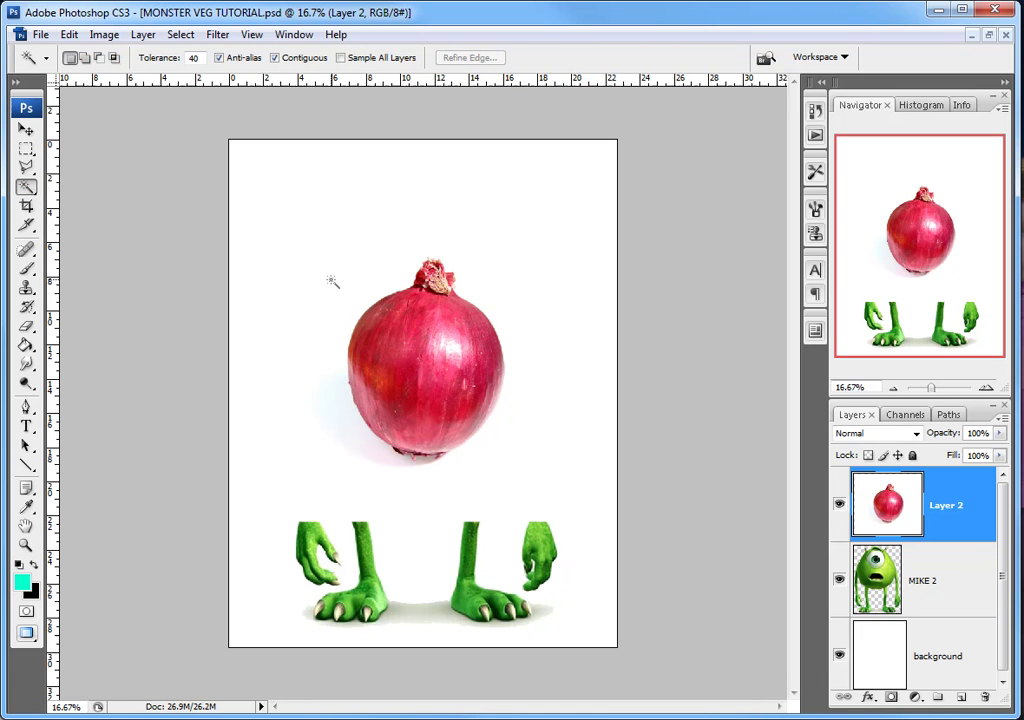
click(370, 279)
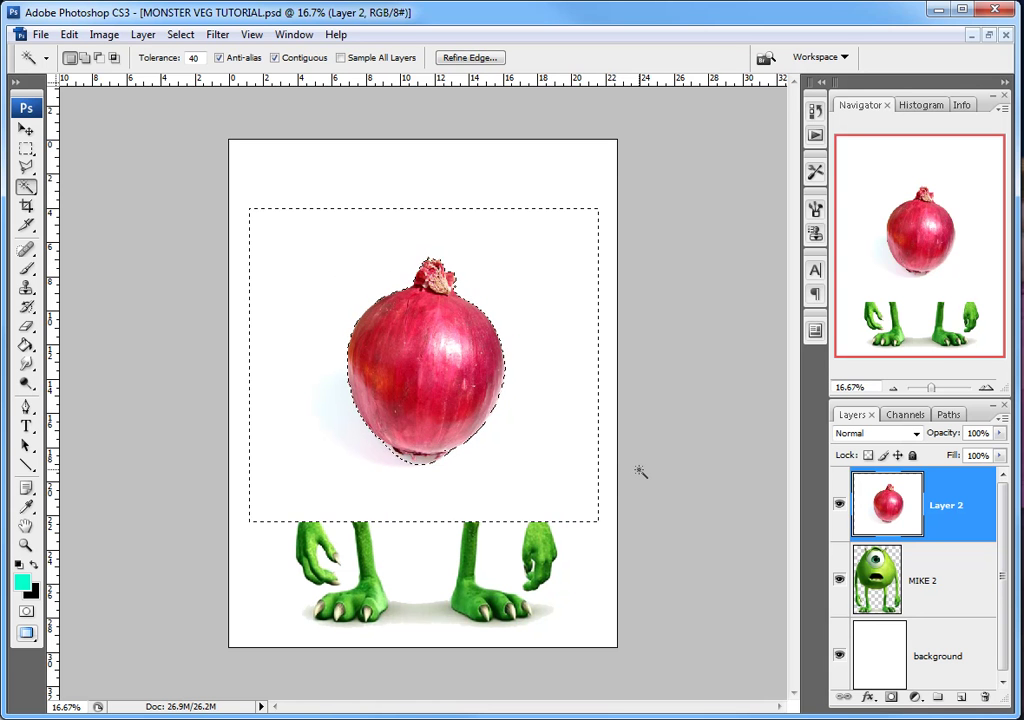
key(Delete)
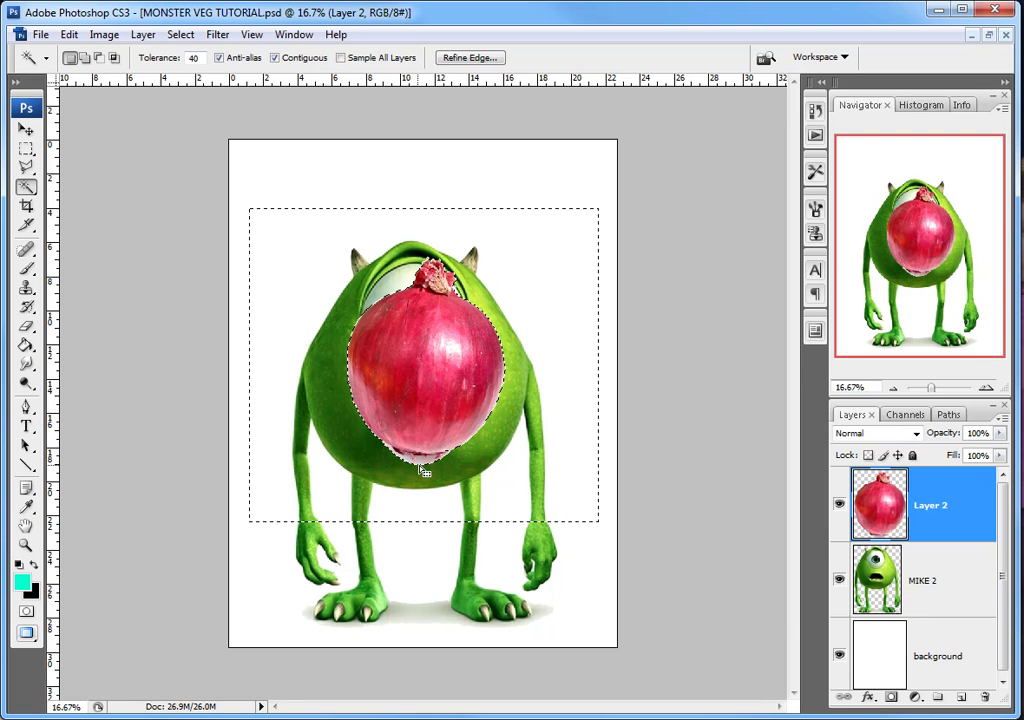
- Zoom in on the onion's base, select the pale fringe with the Magic Wand, delete it, and deselect
click(987, 389)
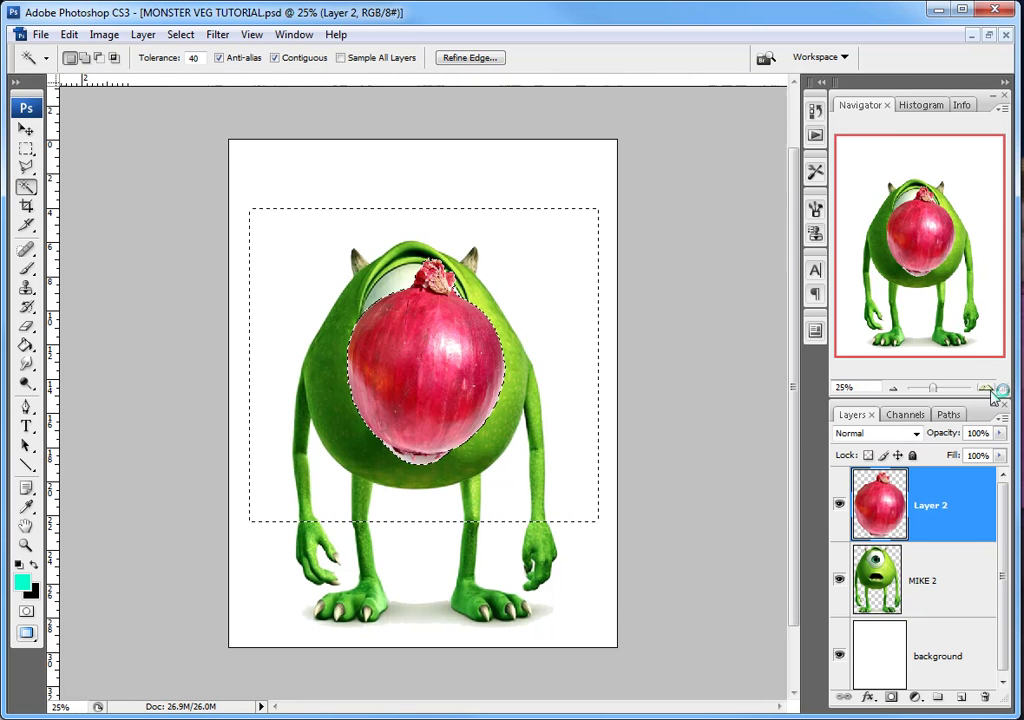
click(987, 389)
click(987, 389)
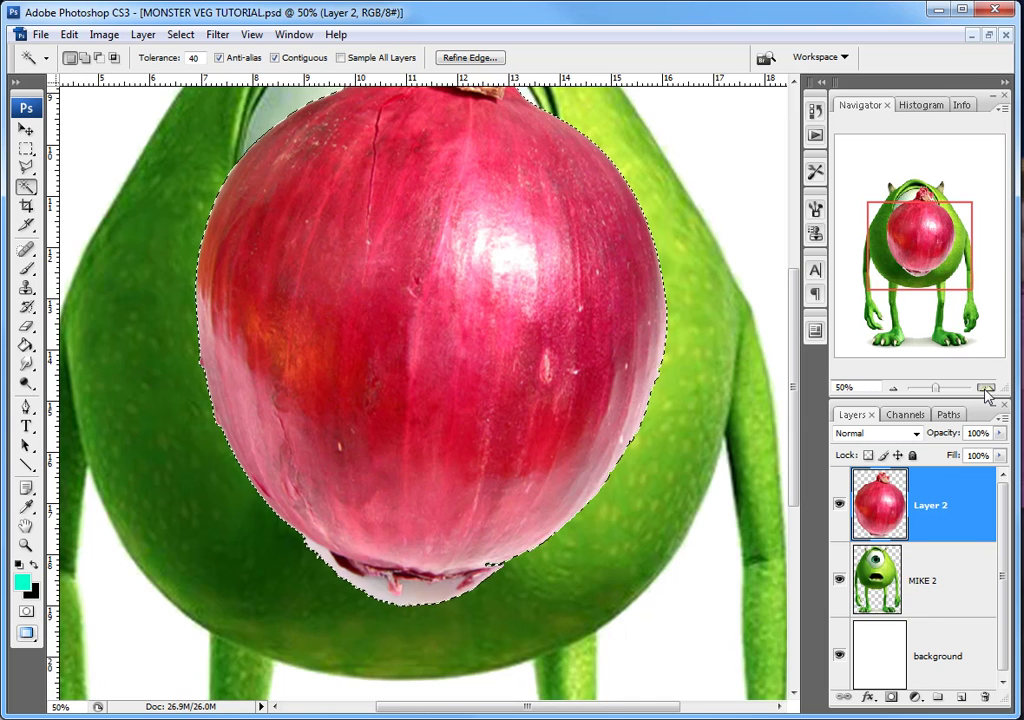
click(987, 389)
scroll(632, 468, down, 3)
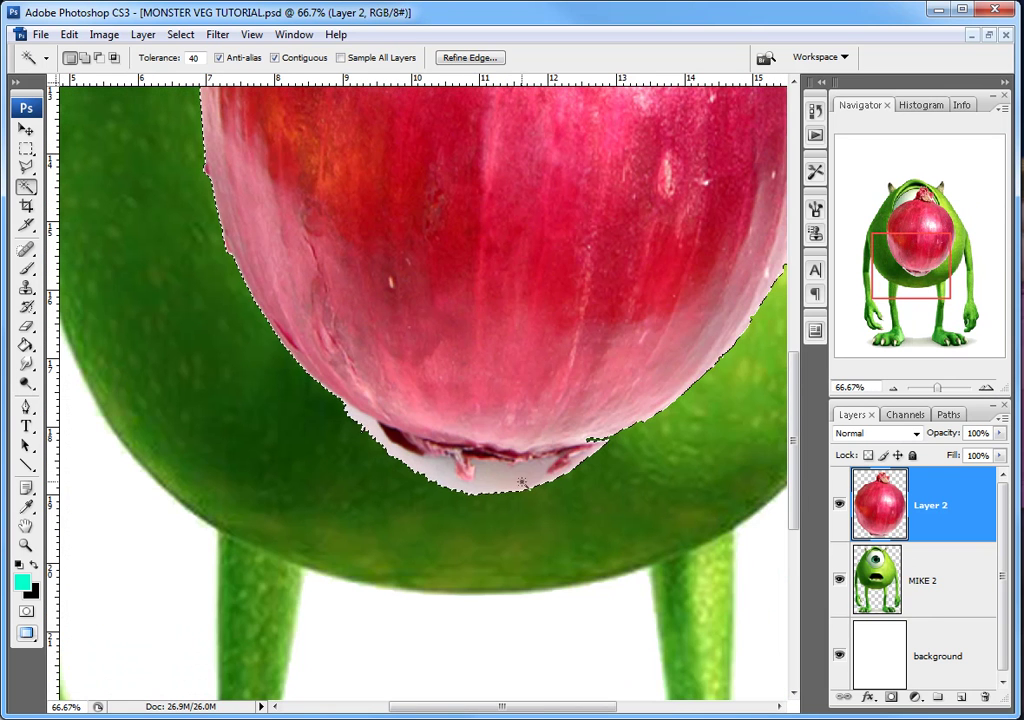
shift+click(590, 434)
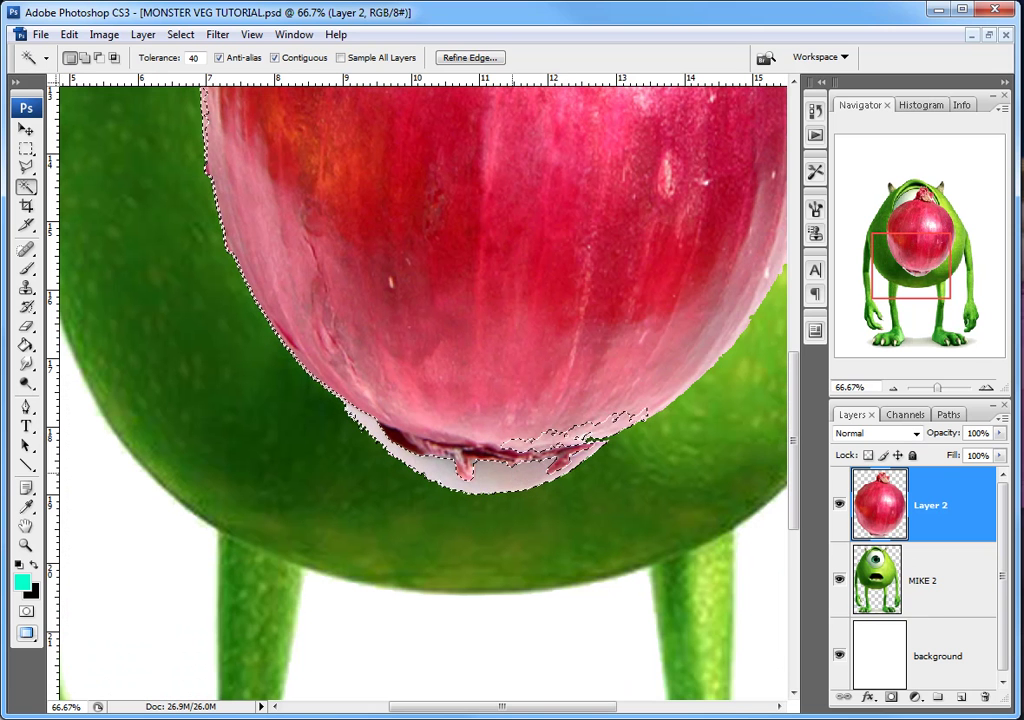
key(ctrl+d)
click(513, 474)
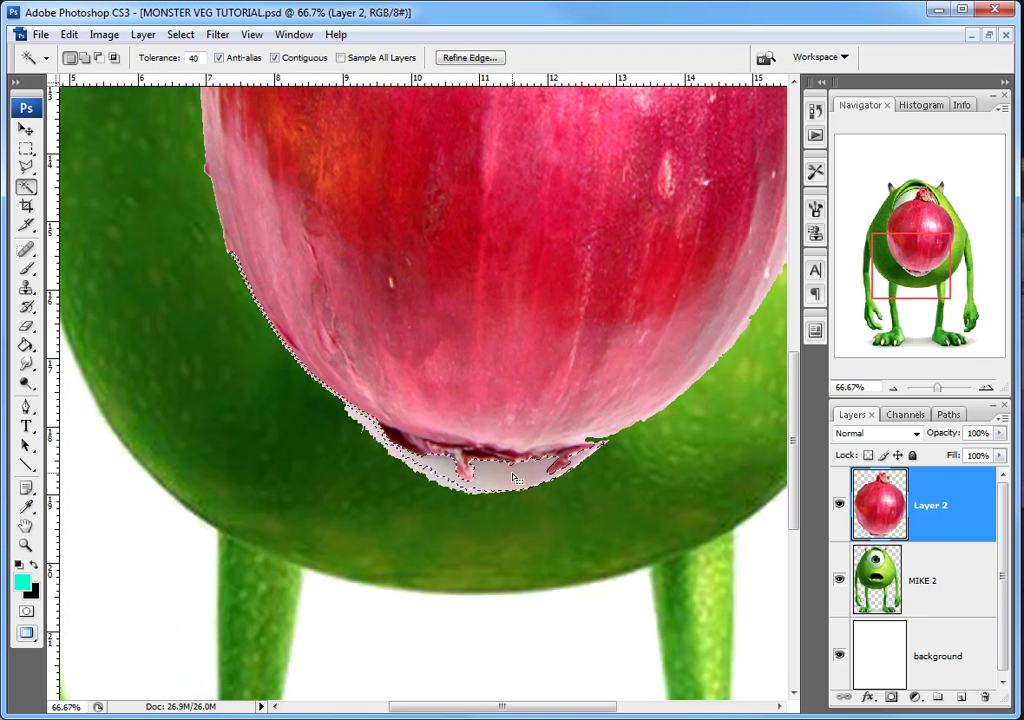
key(Delete)
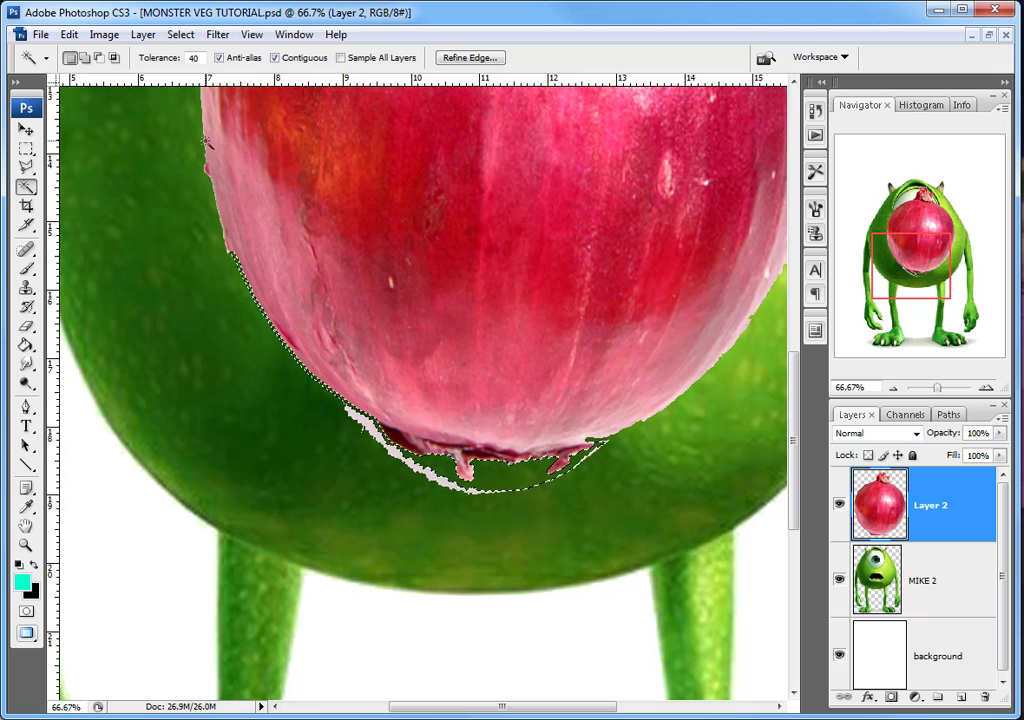
click(180, 34)
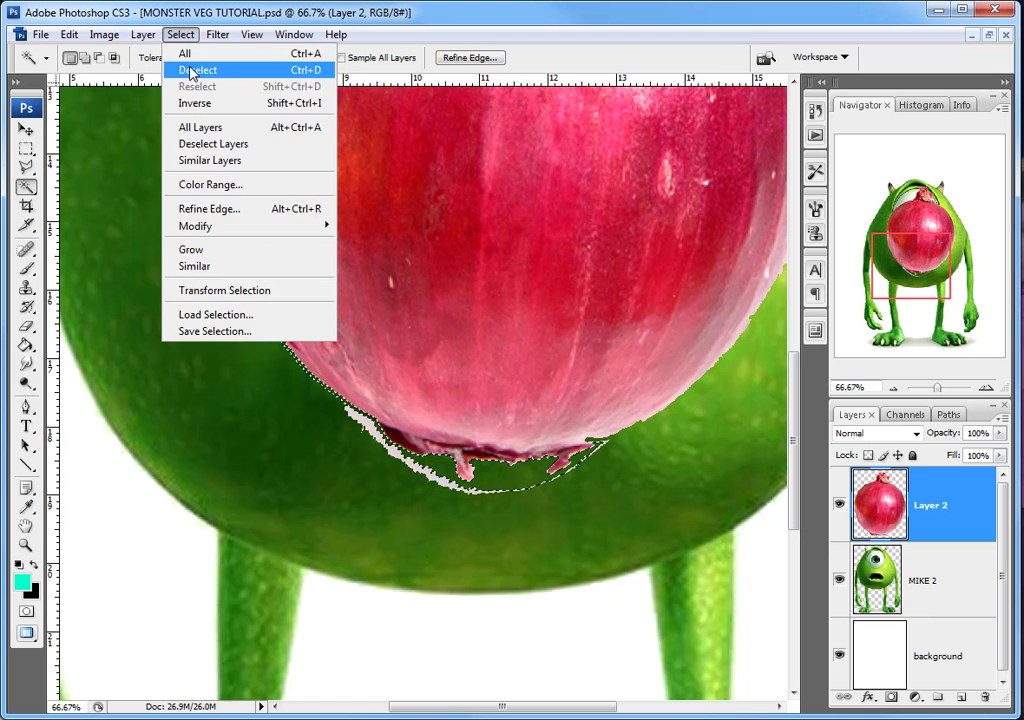
click(197, 70)
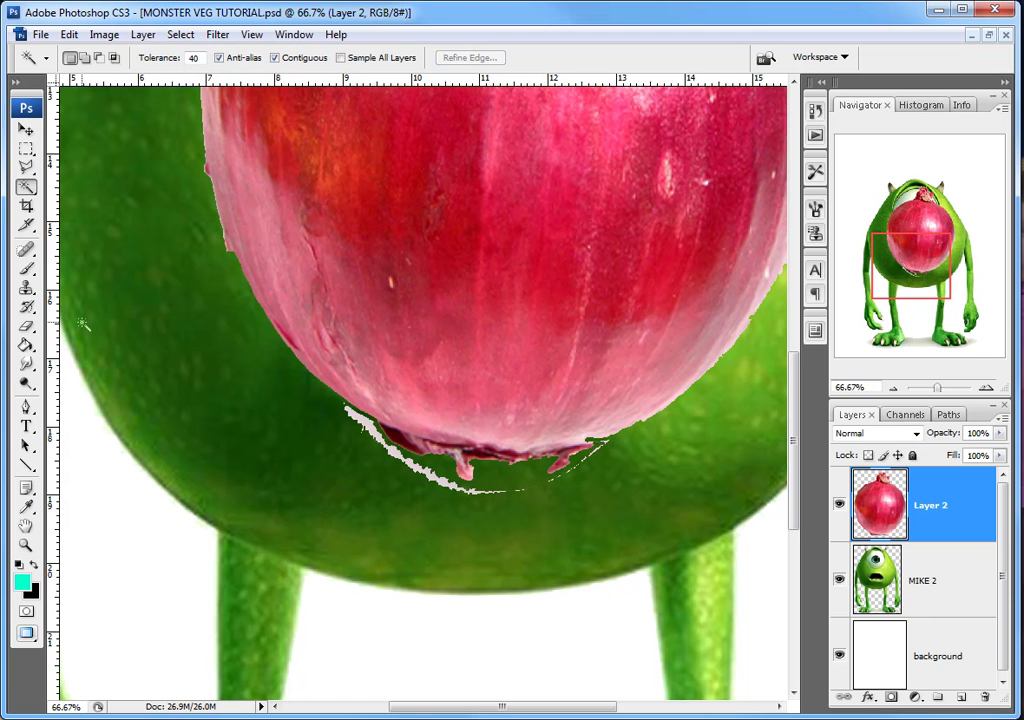
- Erase the leftover white specks under the onion with a 58 px eraser, then zoom back out
drag(31, 331, 75, 327)
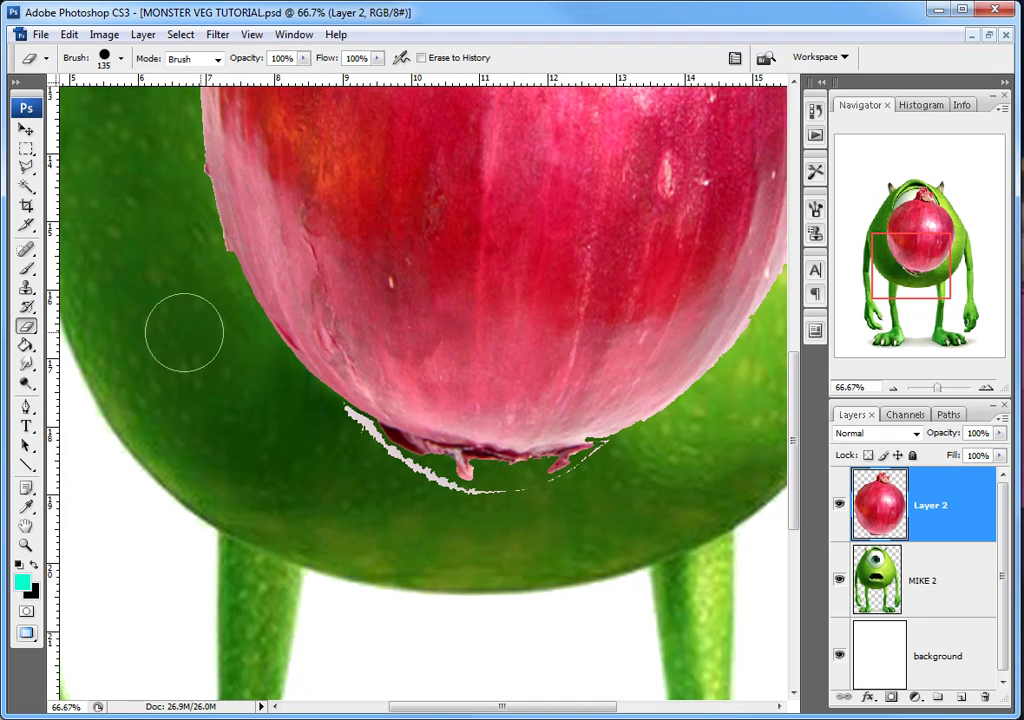
right_click(378, 480)
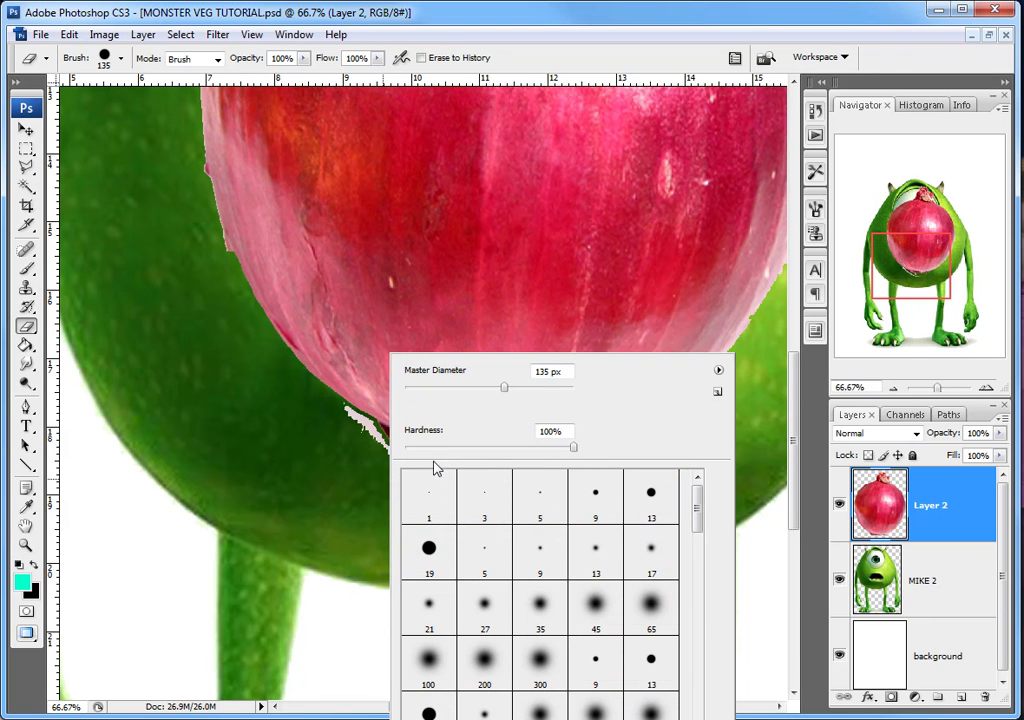
click(576, 448)
drag(505, 390, 452, 390)
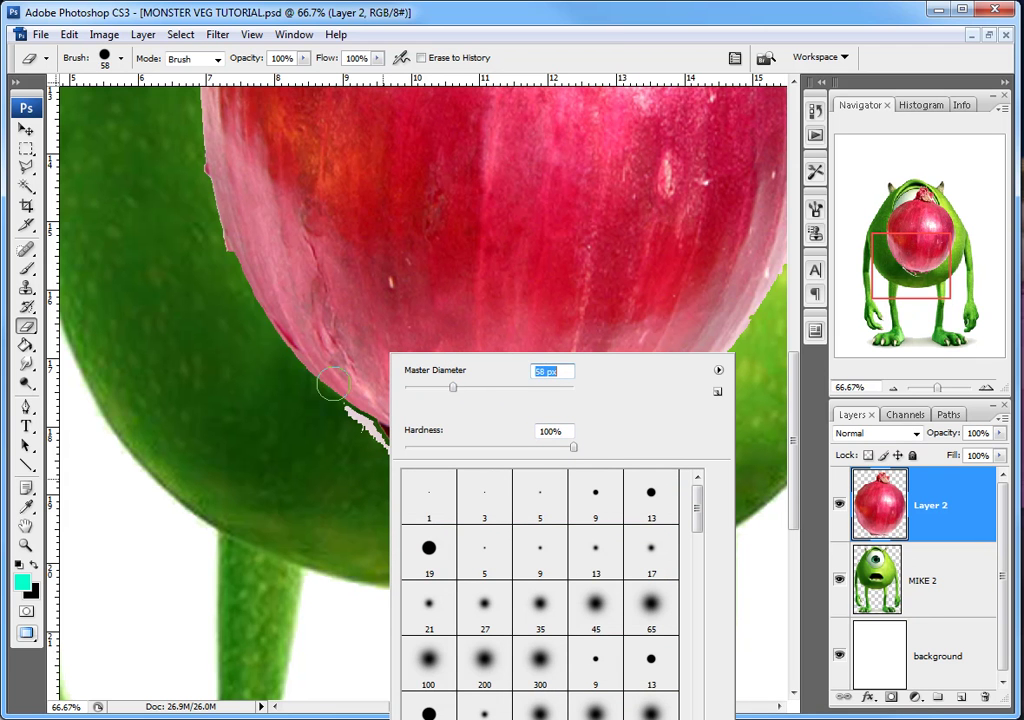
click(333, 419)
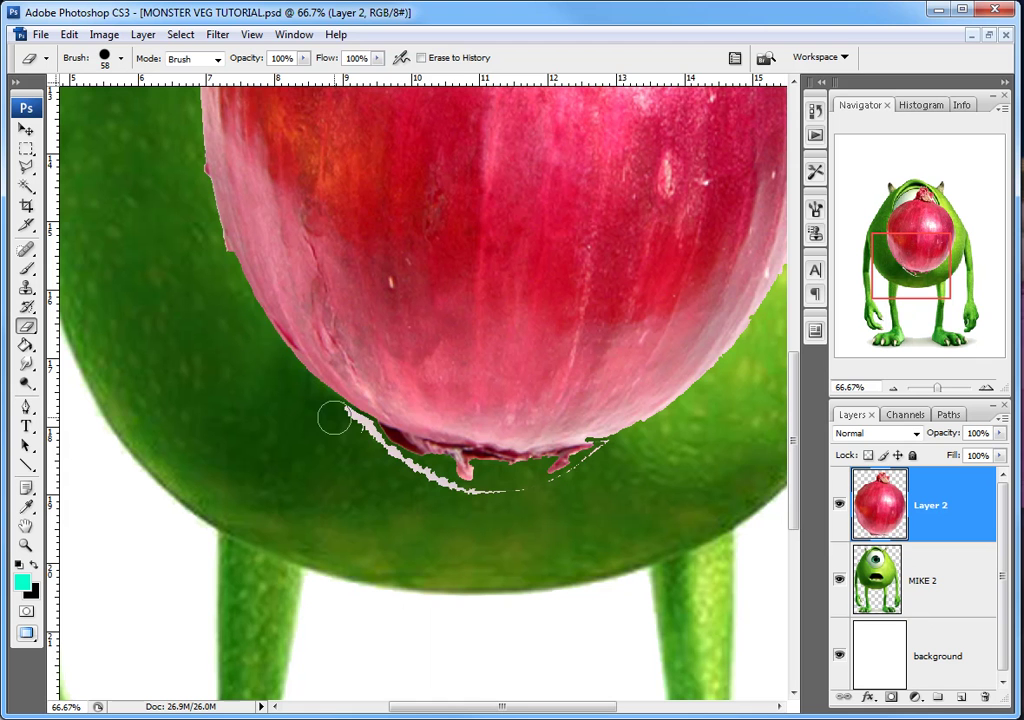
mouse_move(333, 419)
mouse_down()
mouse_move(384, 462)
mouse_move(476, 503)
mouse_move(469, 498)
mouse_move(469, 510)
mouse_move(552, 497)
mouse_move(613, 457)
mouse_move(592, 464)
mouse_up()
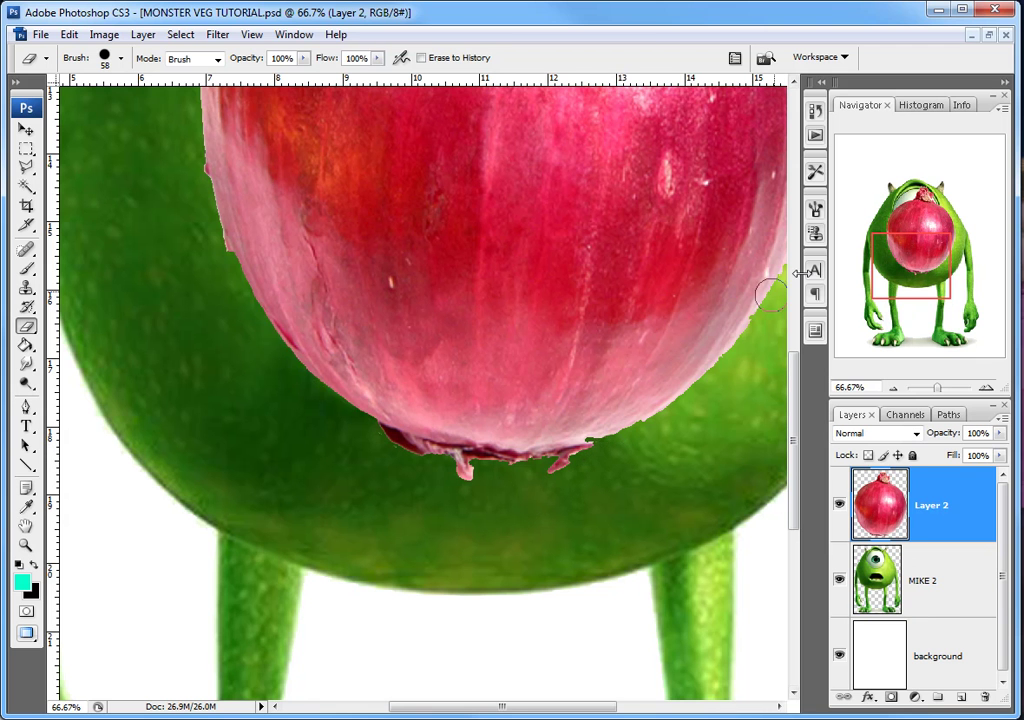
click(891, 390)
click(891, 390)
click(891, 390)
click(891, 390)
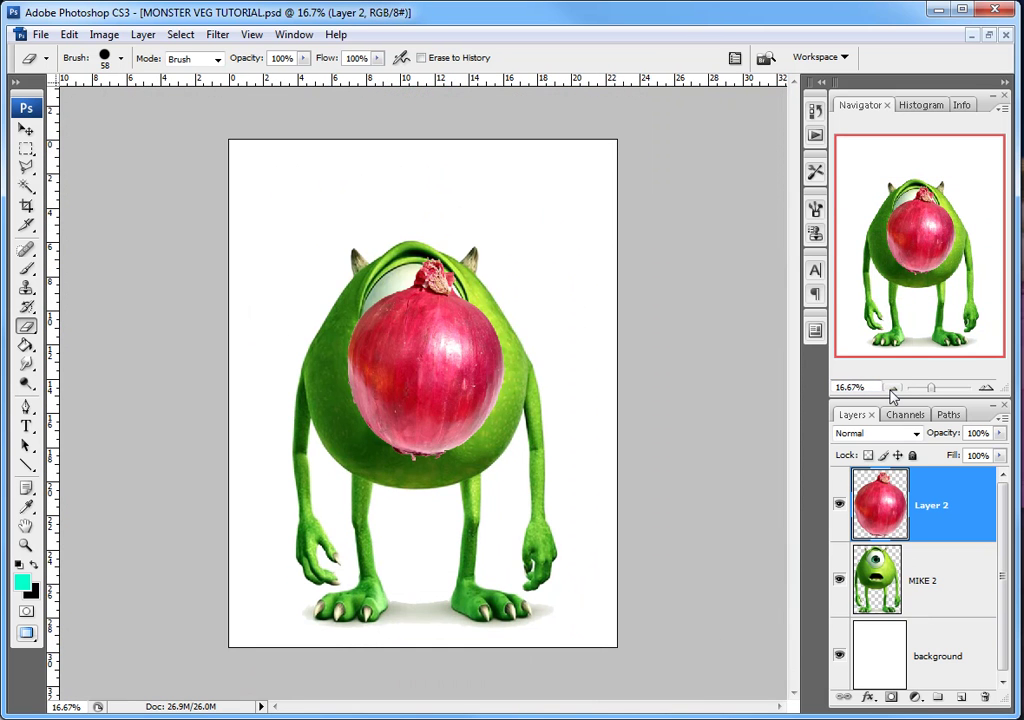
- Free-transform the onion wider and taller so it covers Mike's body
click(27, 128)
key(ctrl+t)
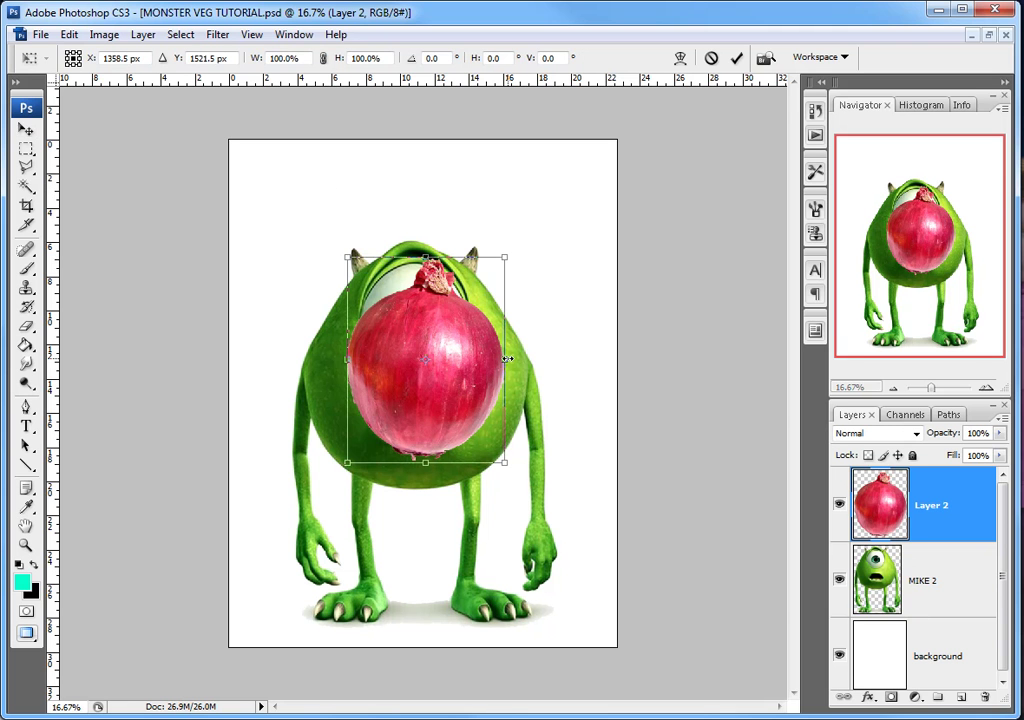
drag(508, 358, 540, 359)
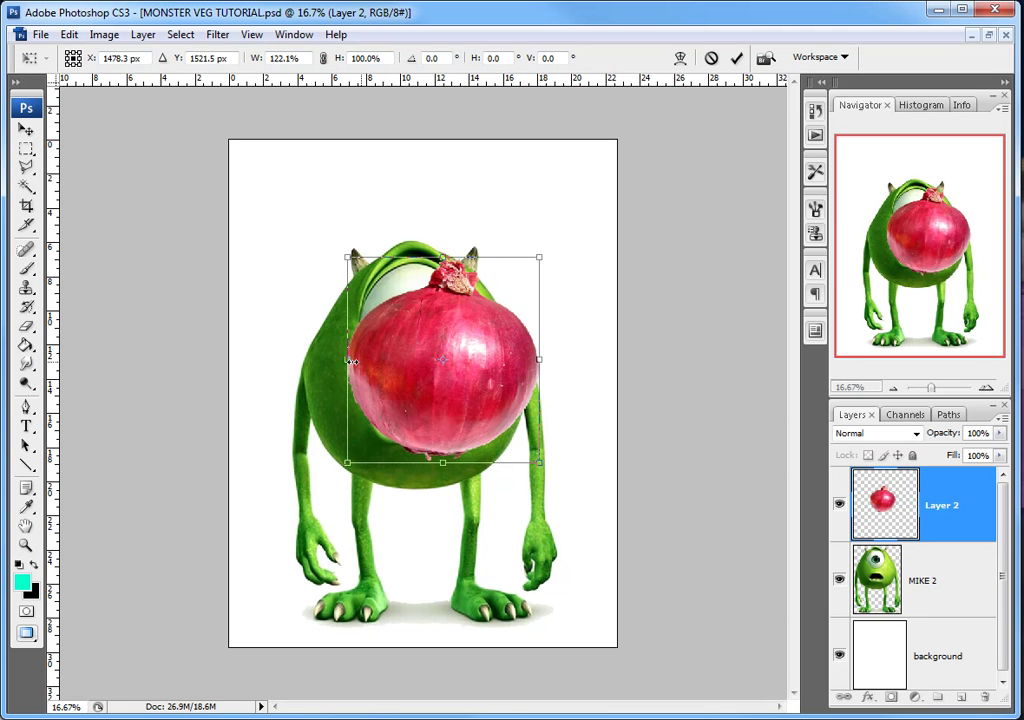
drag(342, 359, 291, 359)
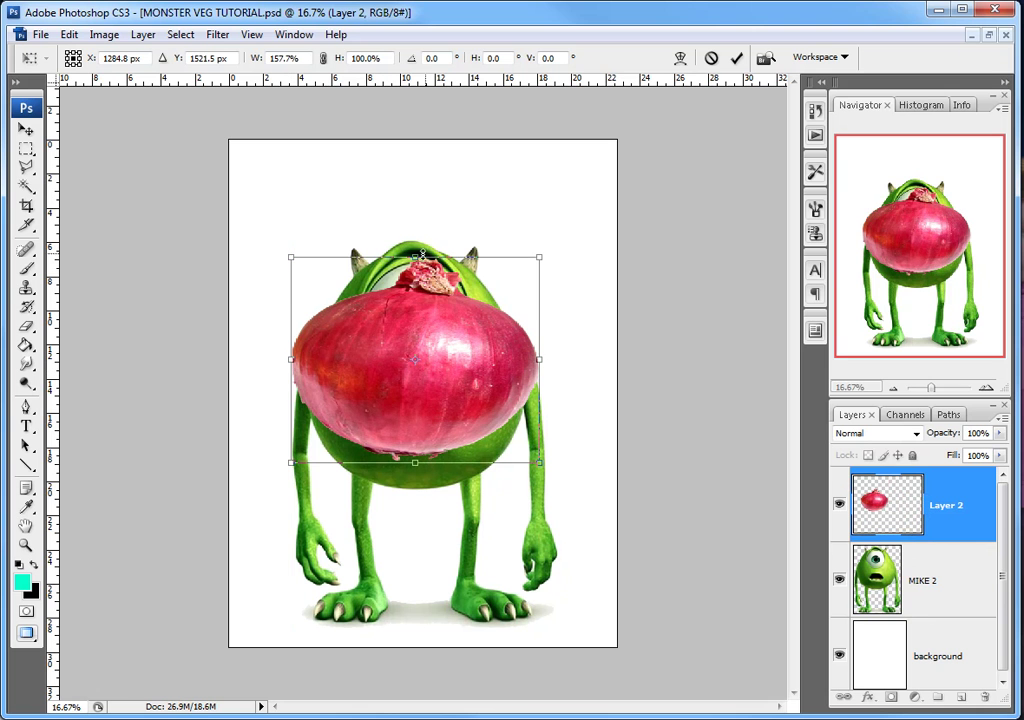
drag(419, 256, 415, 188)
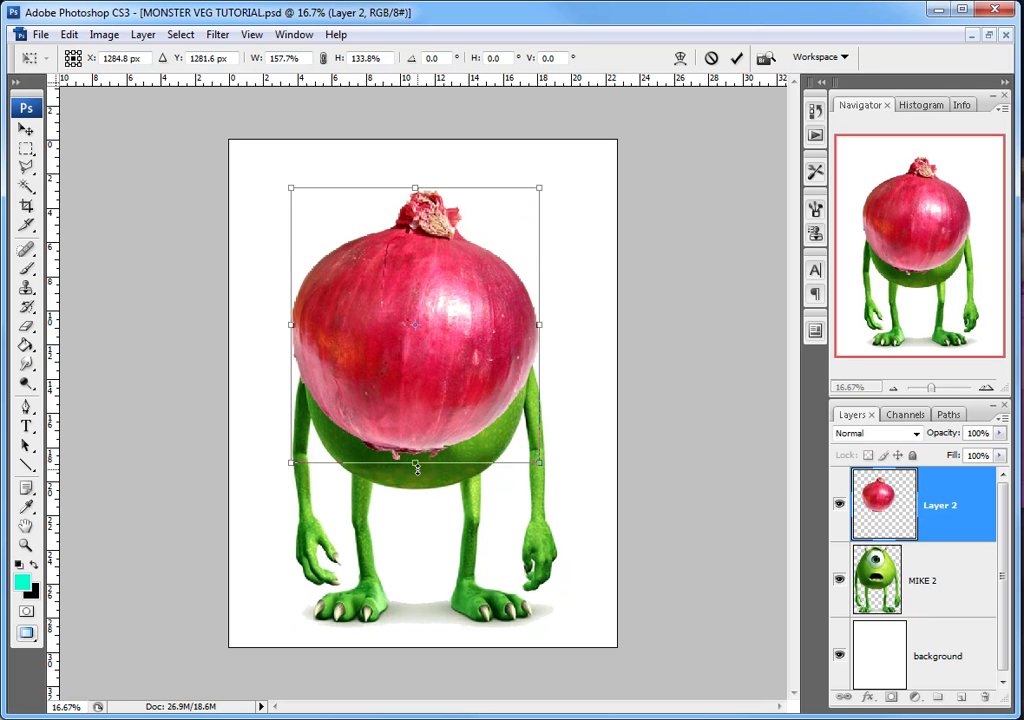
drag(417, 468, 418, 510)
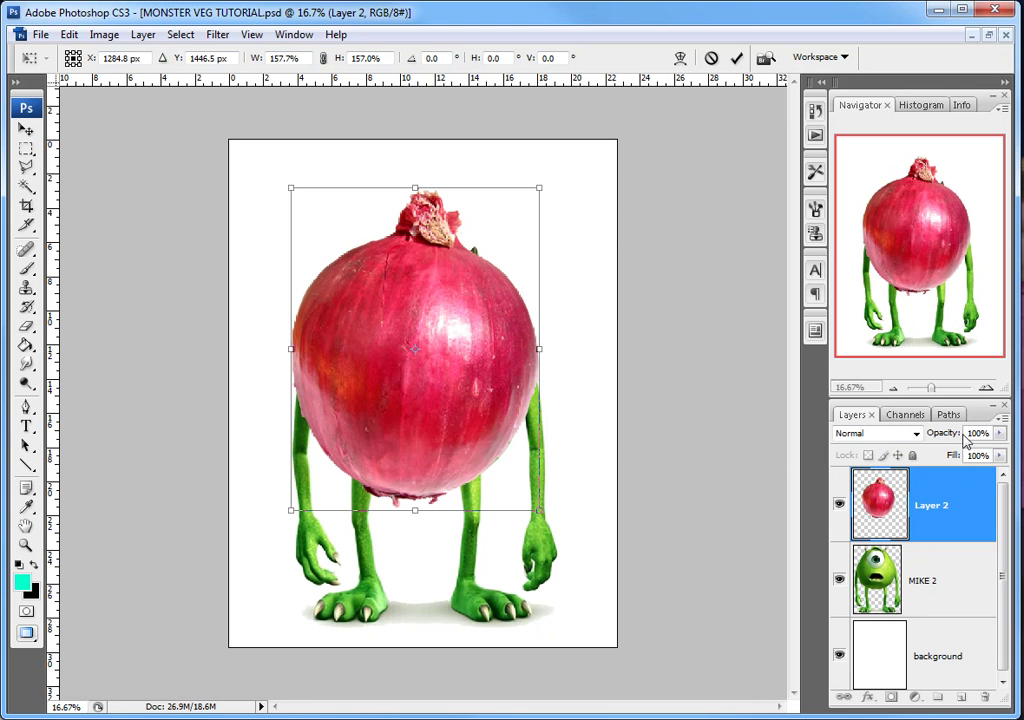
- Lower Layer 2 to 60% opacity, widen the onion slightly, and commit the transform
click(999, 434)
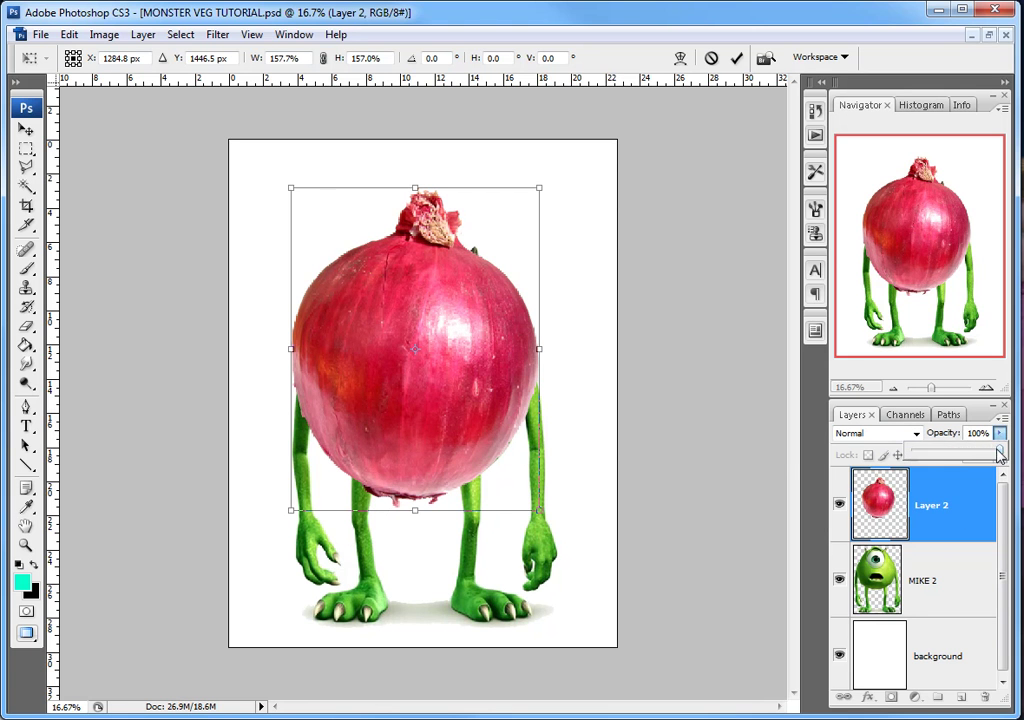
drag(999, 454, 966, 464)
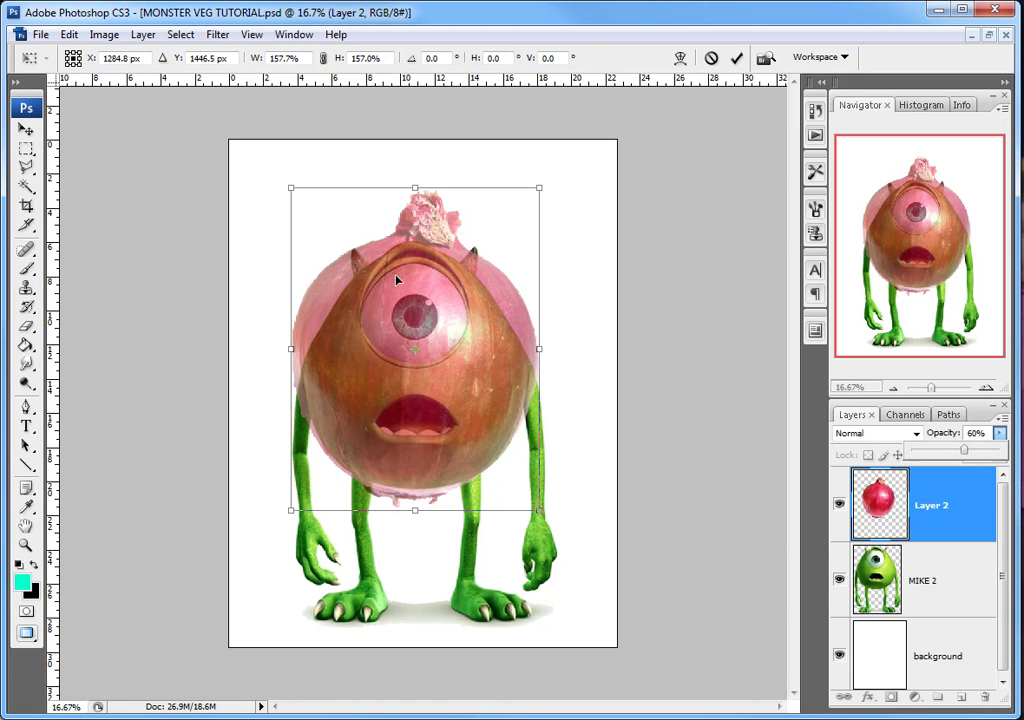
click(539, 348)
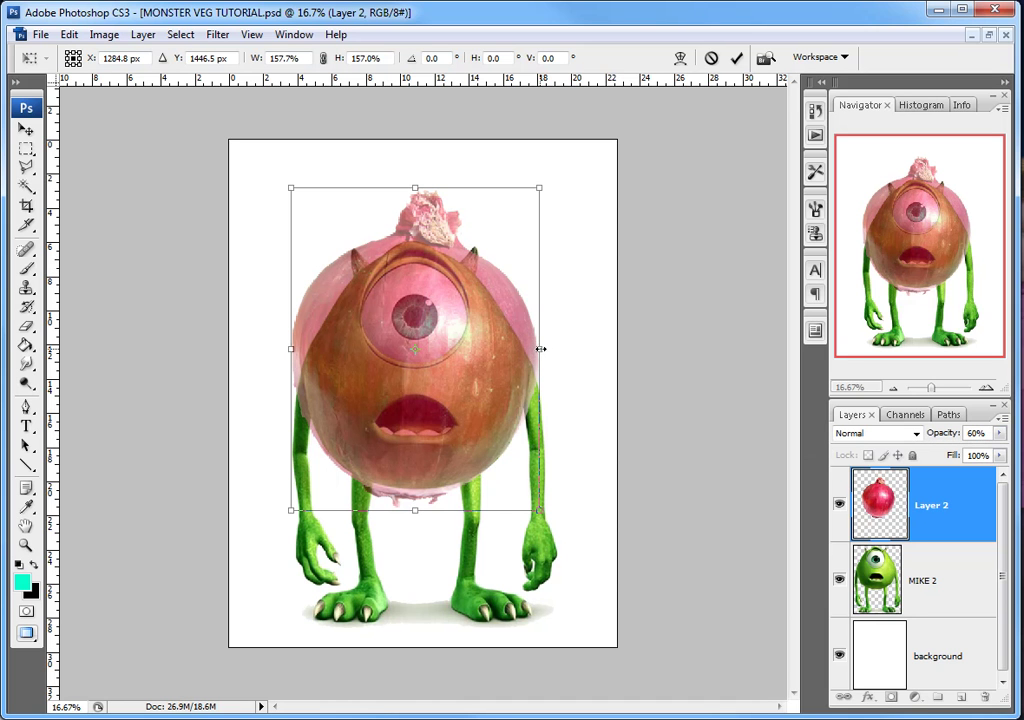
drag(540, 348, 543, 348)
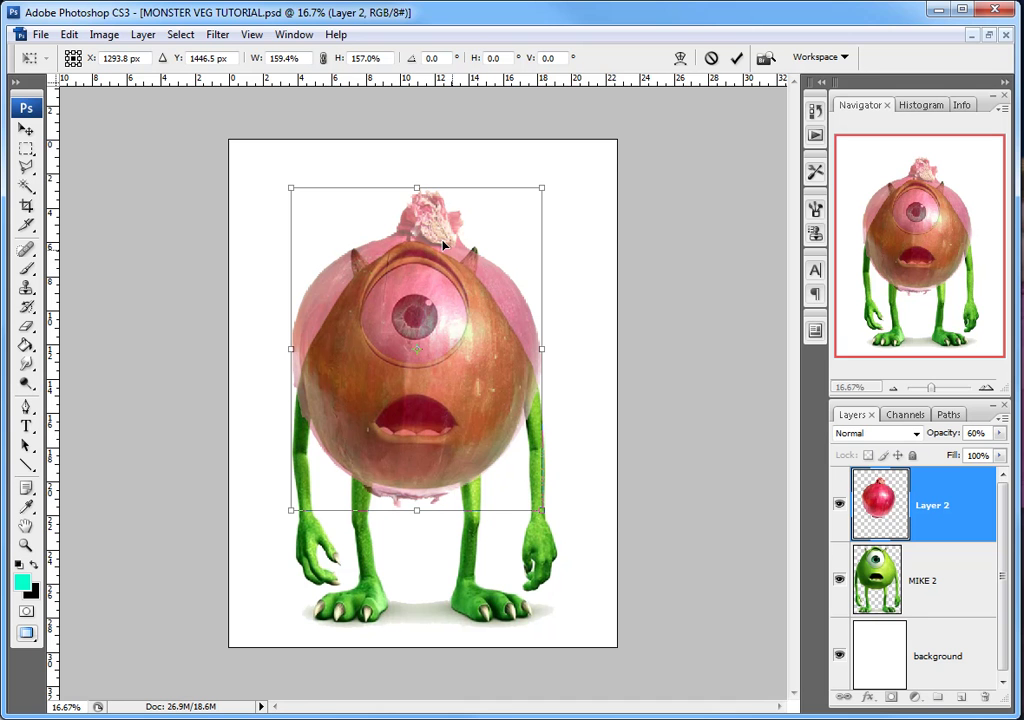
click(737, 58)
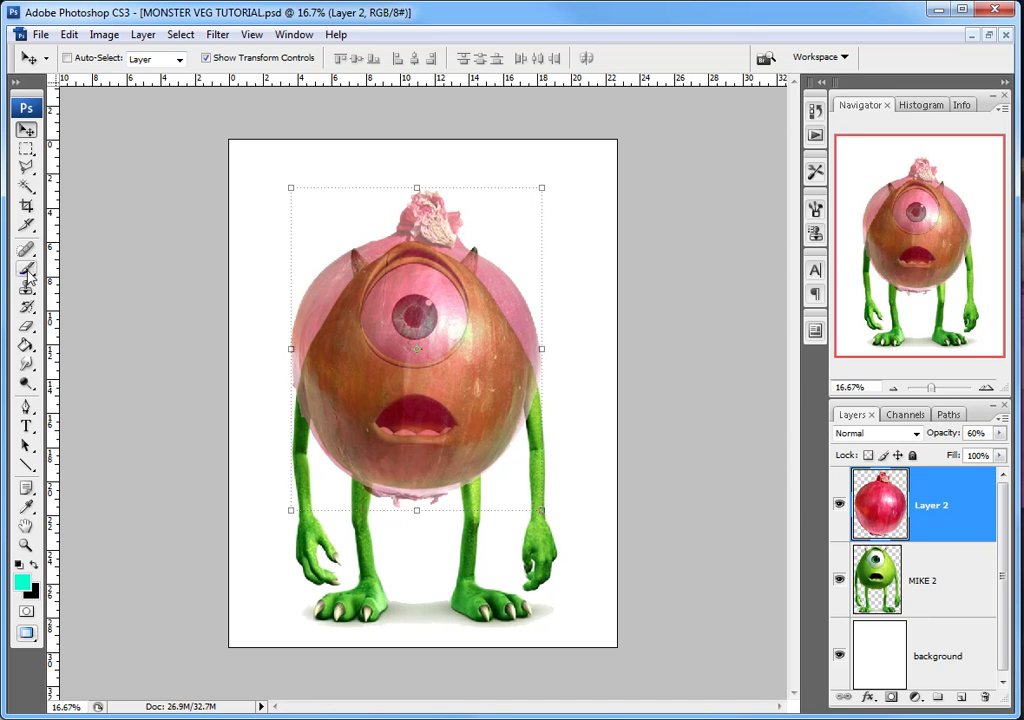
- At 50% zoom, erase Layer 2 over Mike's eye and eyelid with a 453 px eraser
click(27, 327)
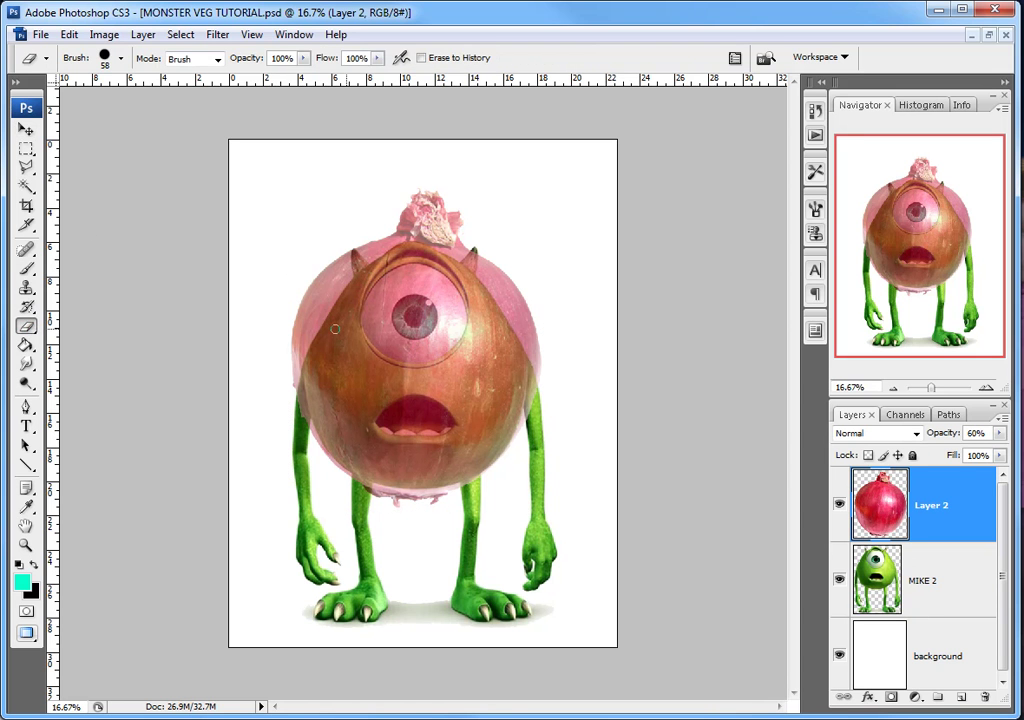
click(985, 387)
click(985, 387)
drag(932, 230, 932, 222)
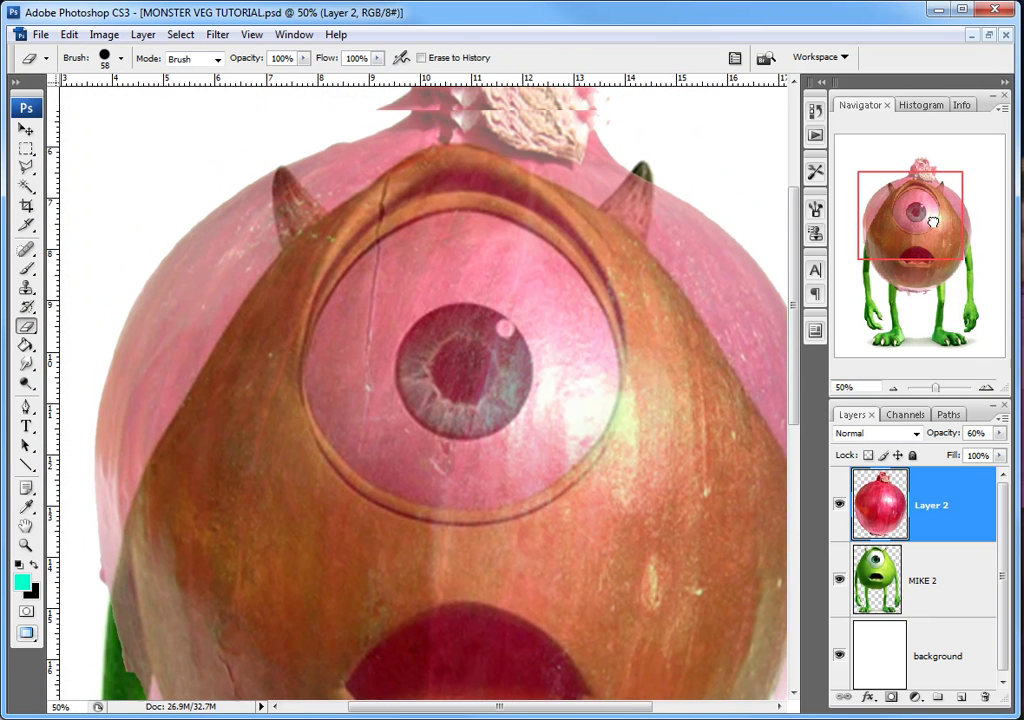
right_click(446, 346)
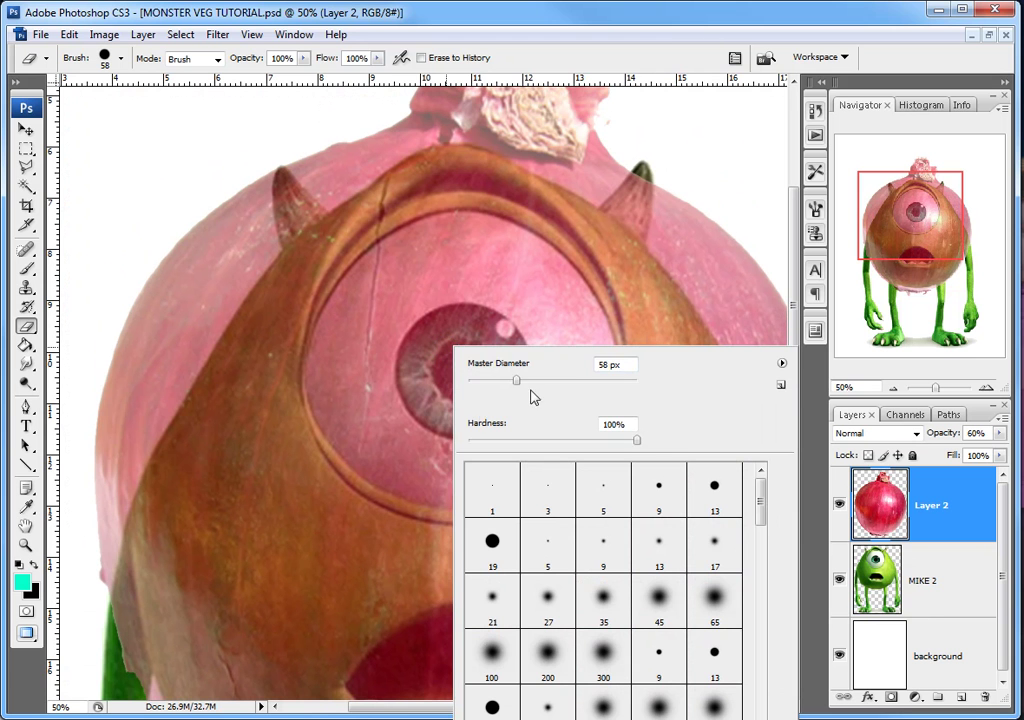
drag(520, 385, 588, 387)
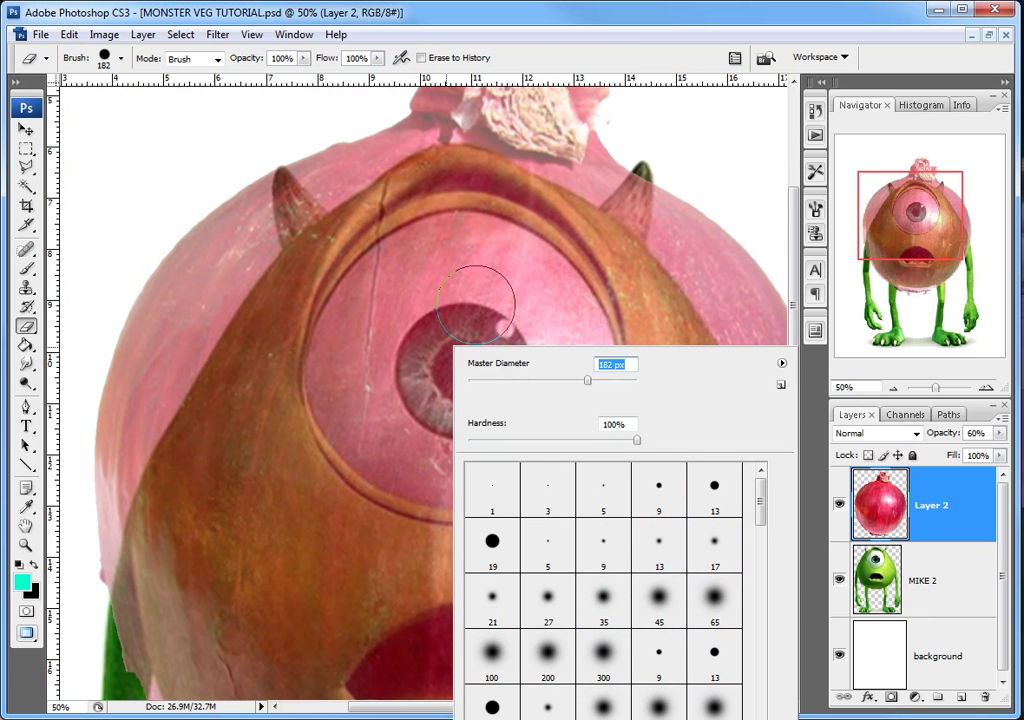
click(618, 389)
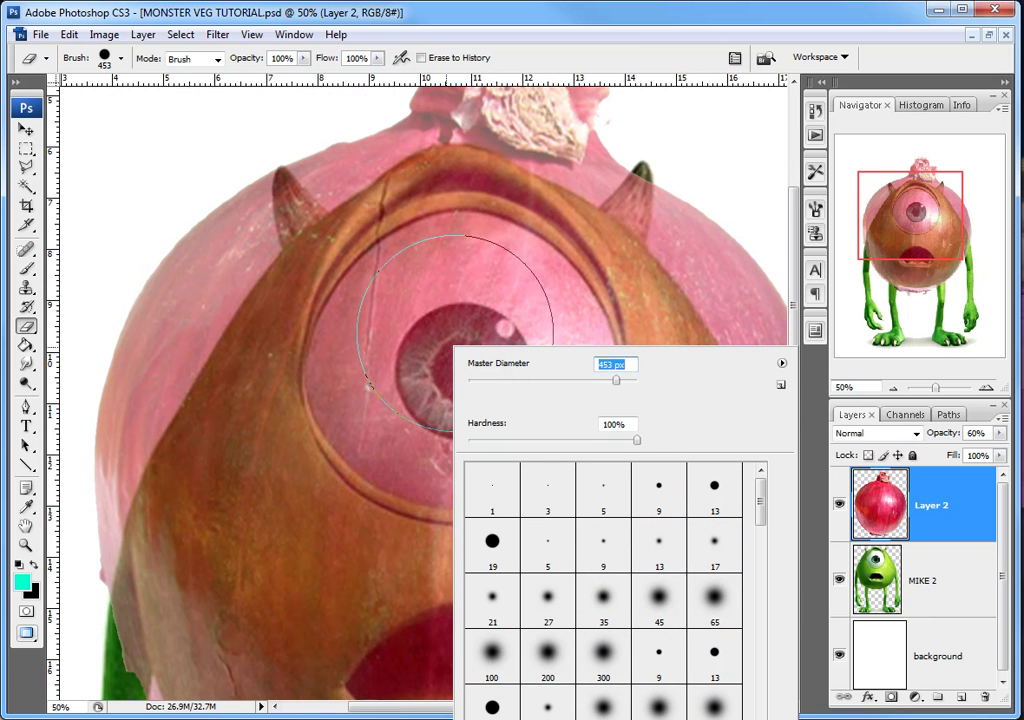
key(Return)
click(460, 335)
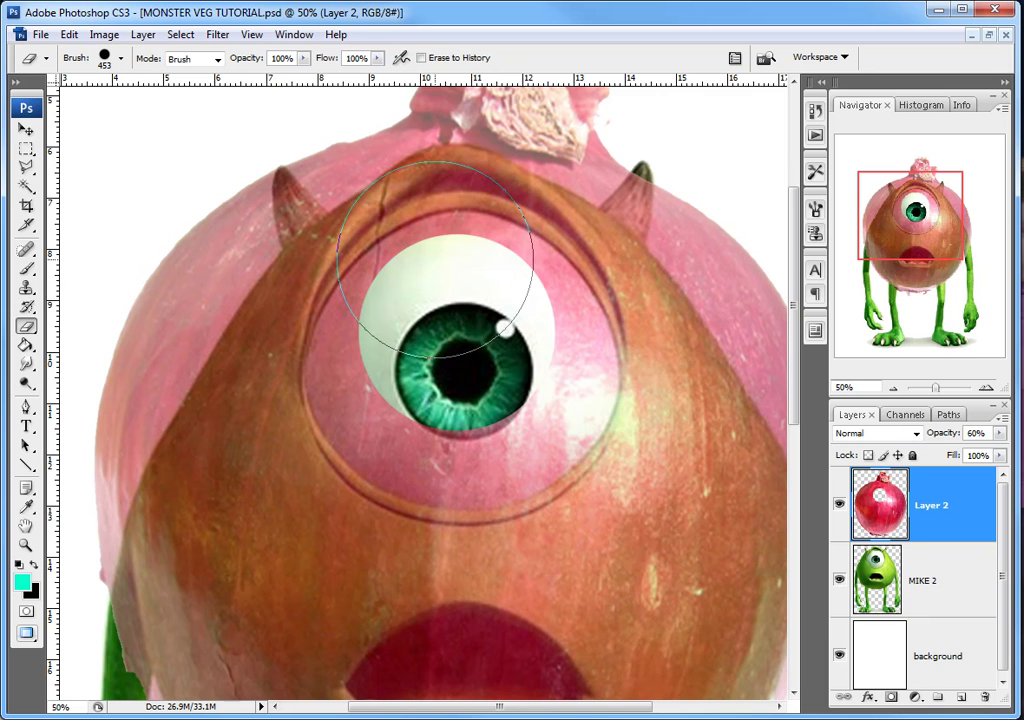
mouse_move(453, 245)
mouse_down()
mouse_move(429, 291)
mouse_move(404, 305)
mouse_move(395, 360)
mouse_move(406, 420)
mouse_move(421, 406)
mouse_move(435, 420)
mouse_move(430, 405)
mouse_move(497, 421)
mouse_move(507, 407)
mouse_move(530, 368)
mouse_move(521, 366)
mouse_move(528, 331)
mouse_move(498, 284)
mouse_up()
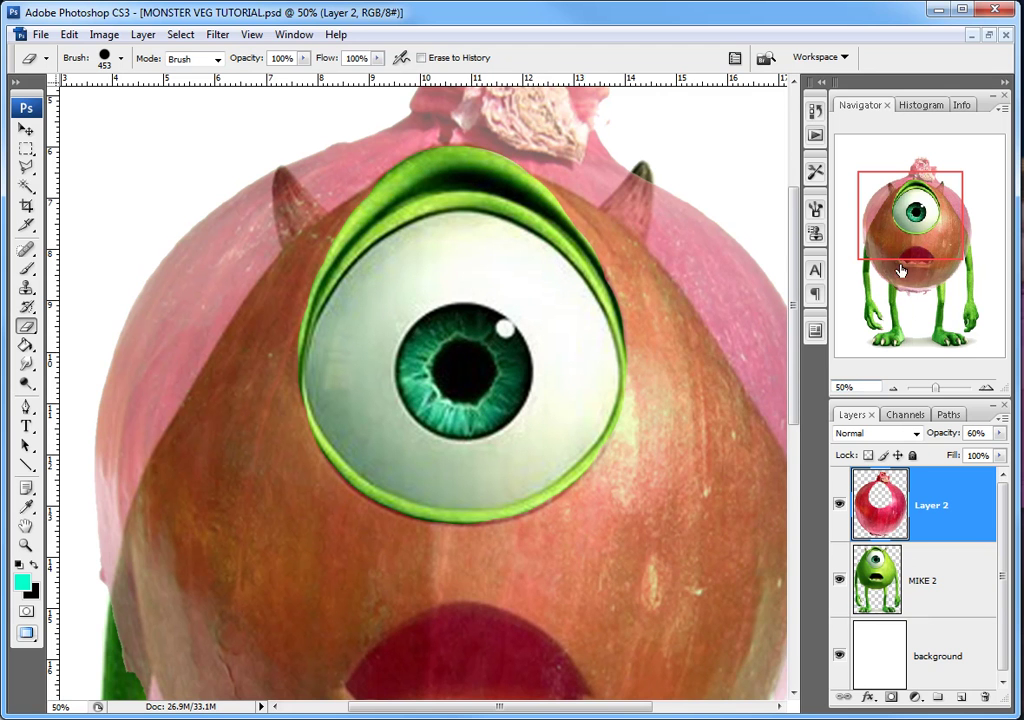
mouse_move(900, 270)
mouse_down()
mouse_move(912, 300)
mouse_move(914, 262)
mouse_move(914, 283)
mouse_up()
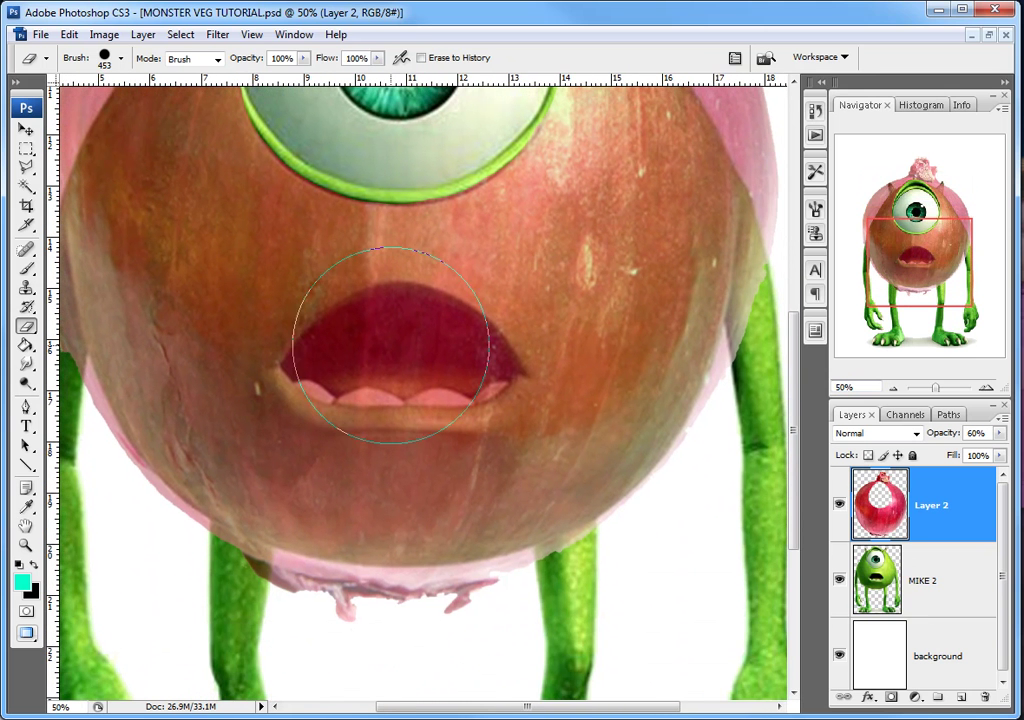
- Erase Layer 2 around the mouth with a 164 px brush to reveal lips and teeth
right_click(396, 344)
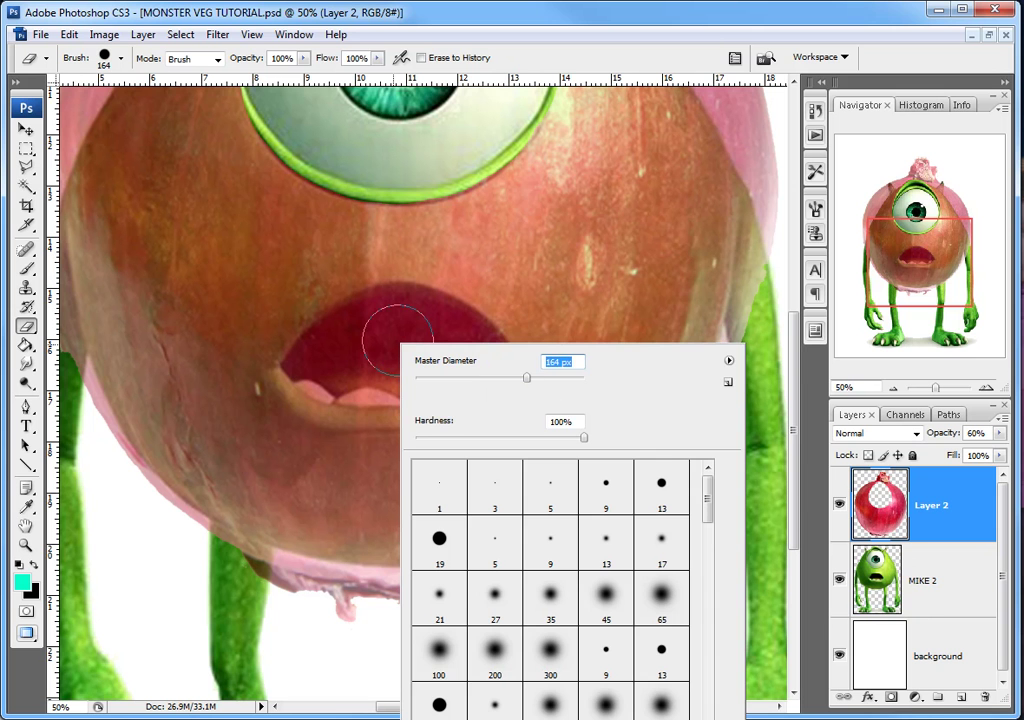
click(394, 338)
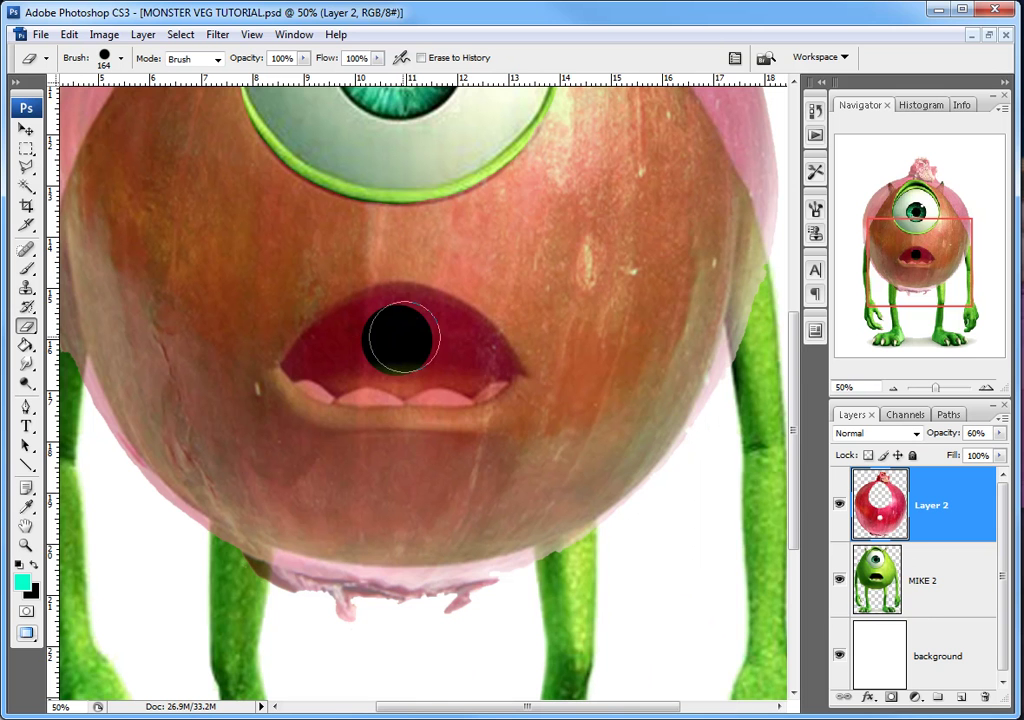
click(347, 355)
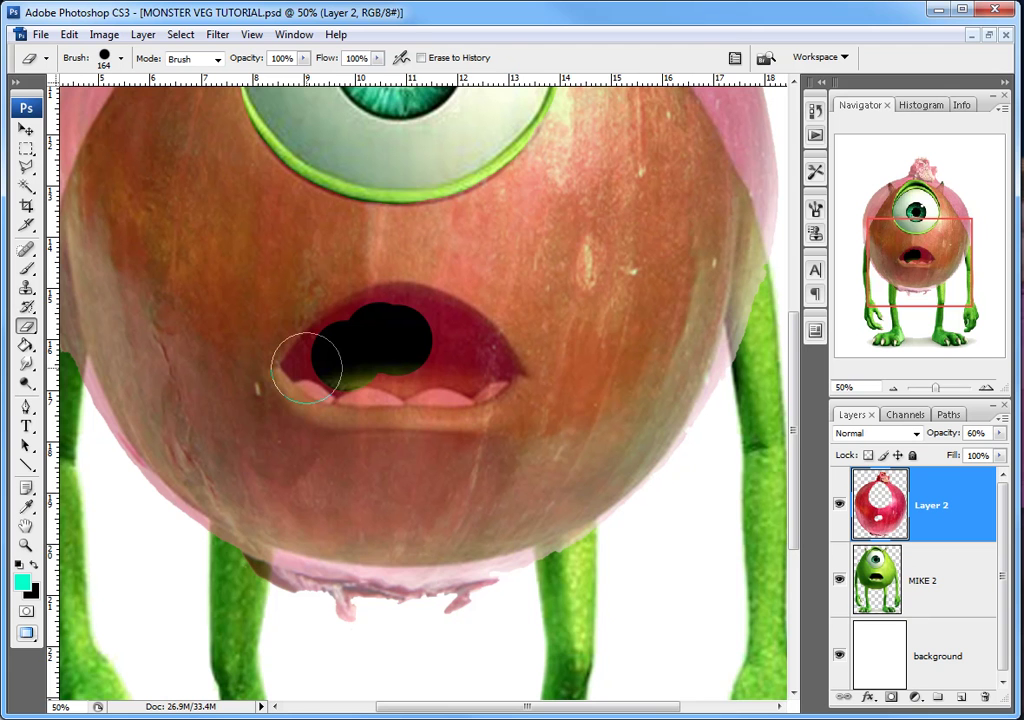
mouse_move(306, 368)
mouse_down()
mouse_move(358, 328)
mouse_move(416, 325)
mouse_move(407, 320)
mouse_move(455, 340)
mouse_move(497, 381)
mouse_up()
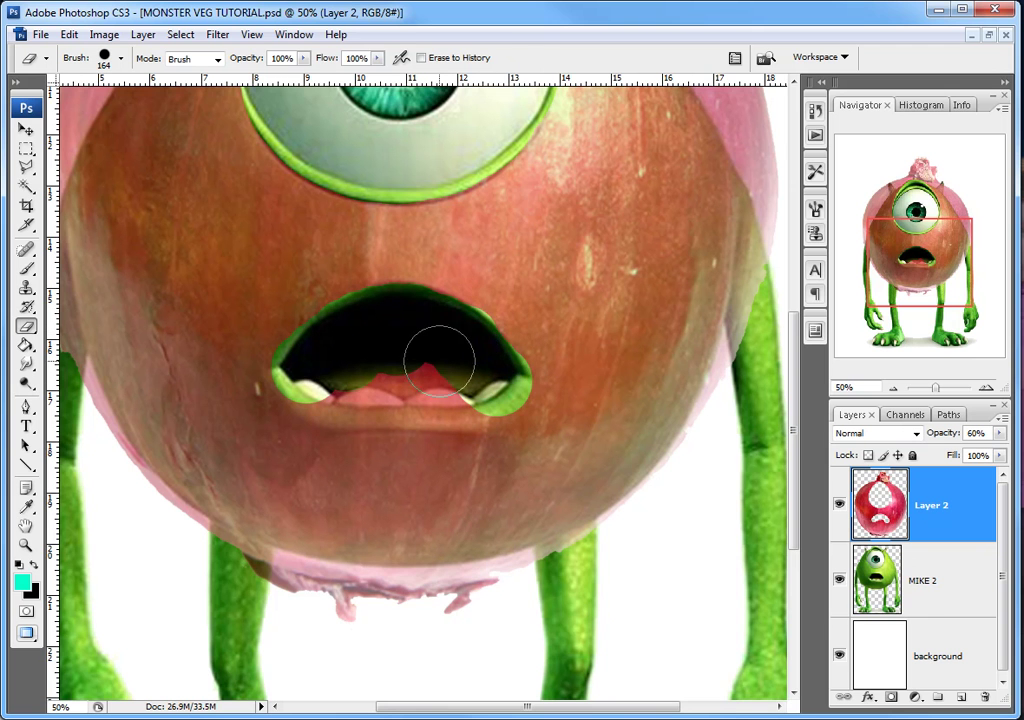
mouse_move(440, 372)
mouse_down()
mouse_move(492, 393)
mouse_move(334, 395)
mouse_move(314, 382)
mouse_move(340, 384)
mouse_move(307, 376)
mouse_move(318, 371)
mouse_move(333, 390)
mouse_move(427, 371)
mouse_move(413, 360)
mouse_move(445, 350)
mouse_move(437, 325)
mouse_move(411, 319)
mouse_move(430, 342)
mouse_move(478, 353)
mouse_move(483, 368)
mouse_move(405, 347)
mouse_up()
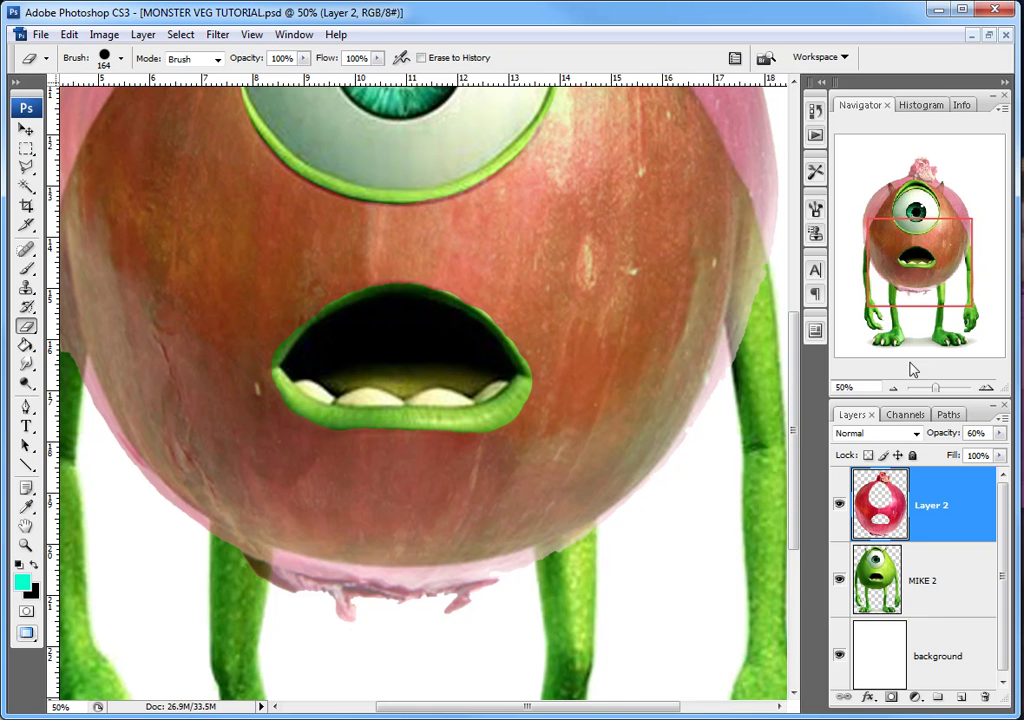
click(893, 389)
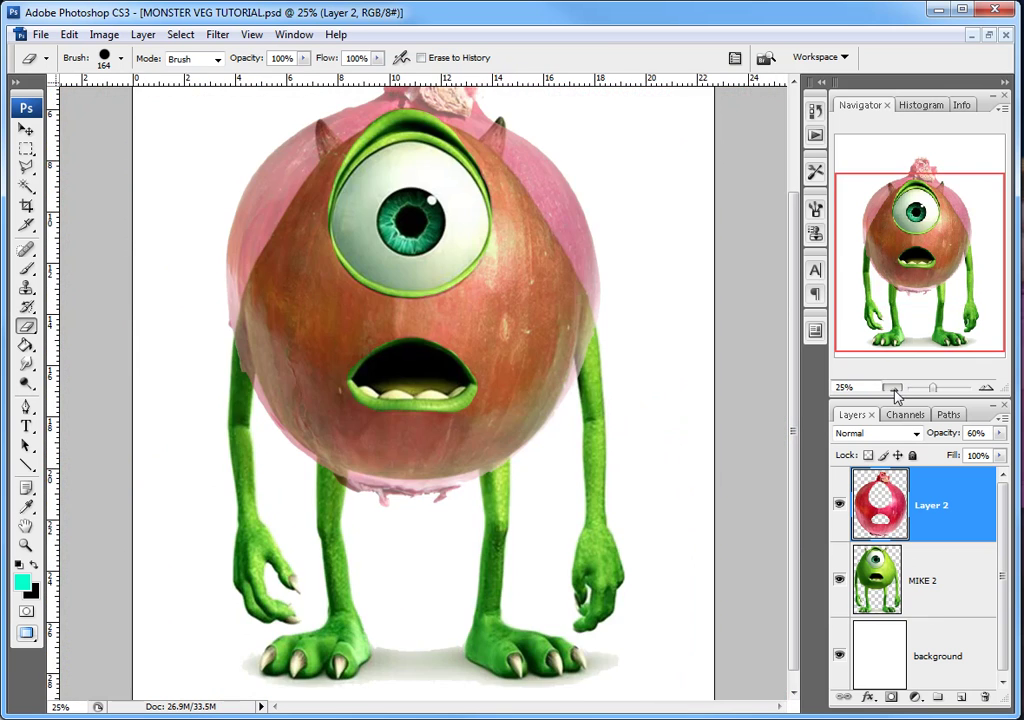
- Raise Layer 2's opacity back to 100% and select the MIKE 2 layer
click(893, 389)
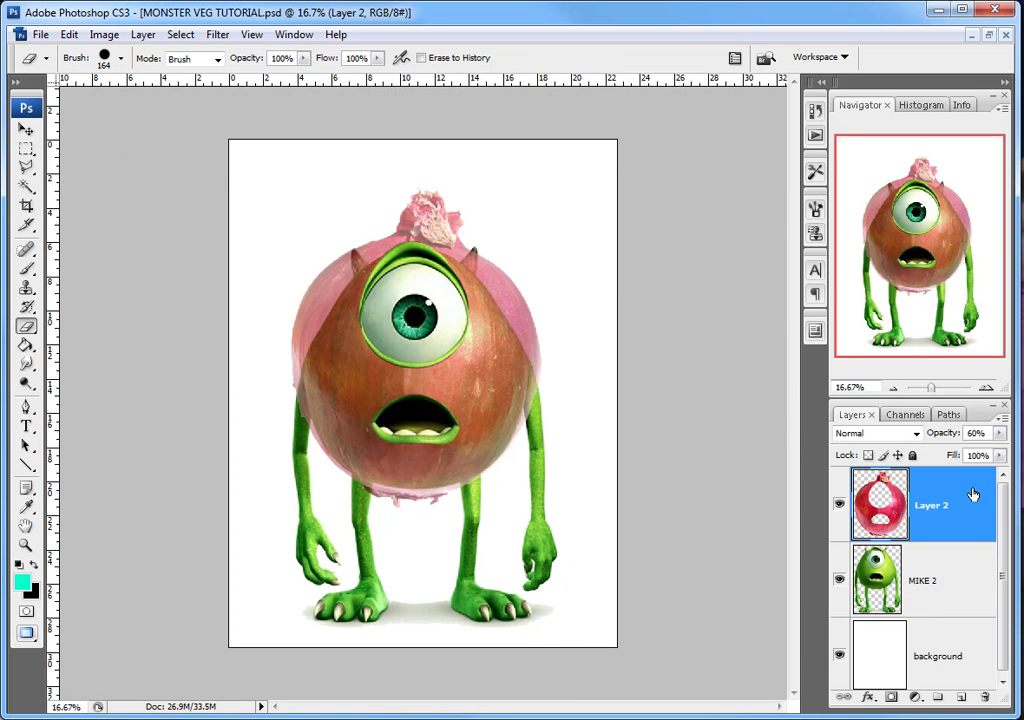
click(999, 433)
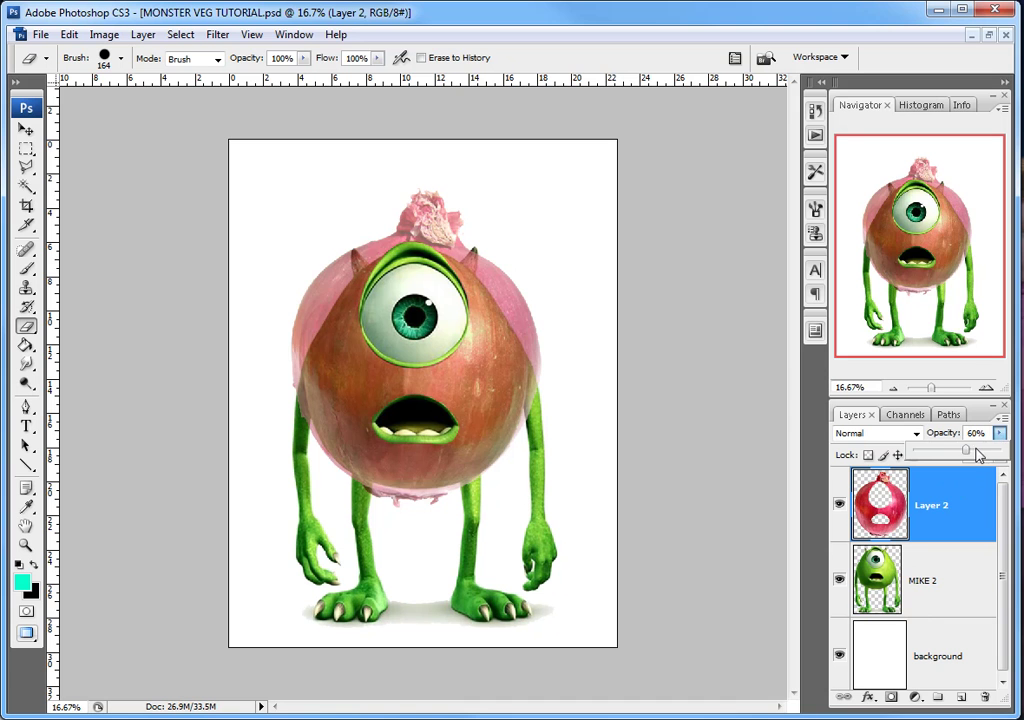
drag(983, 455, 1012, 456)
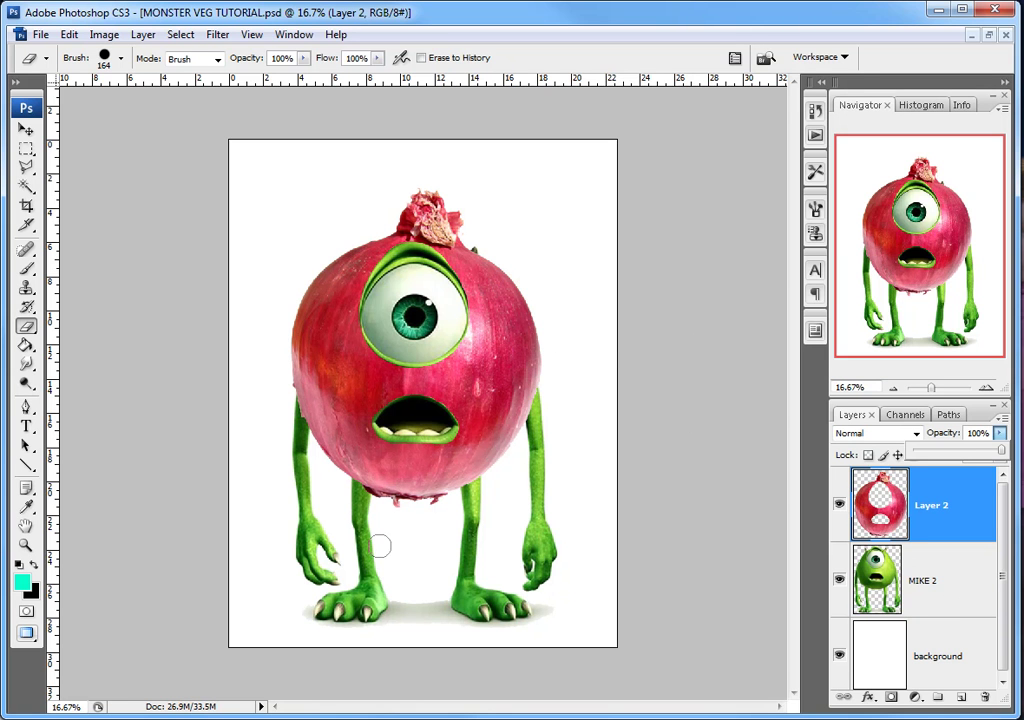
click(960, 582)
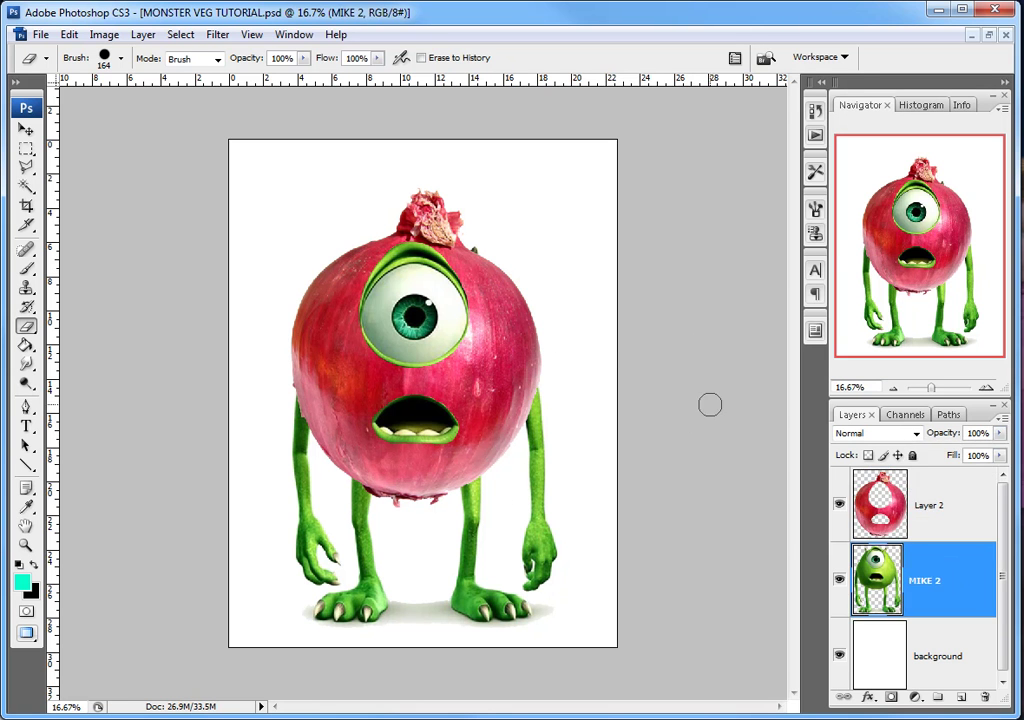
- Colorize the MIKE 2 layer via Hue/Saturation with Hue 0 and Saturation 46
click(104, 34)
mouse_move(127, 80)
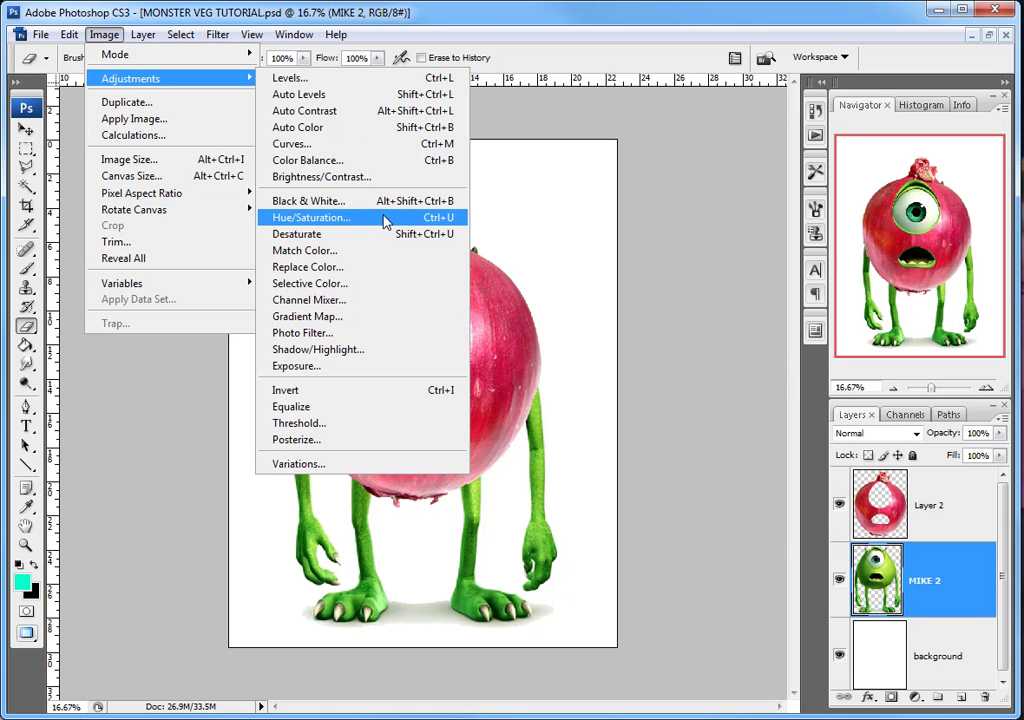
click(386, 220)
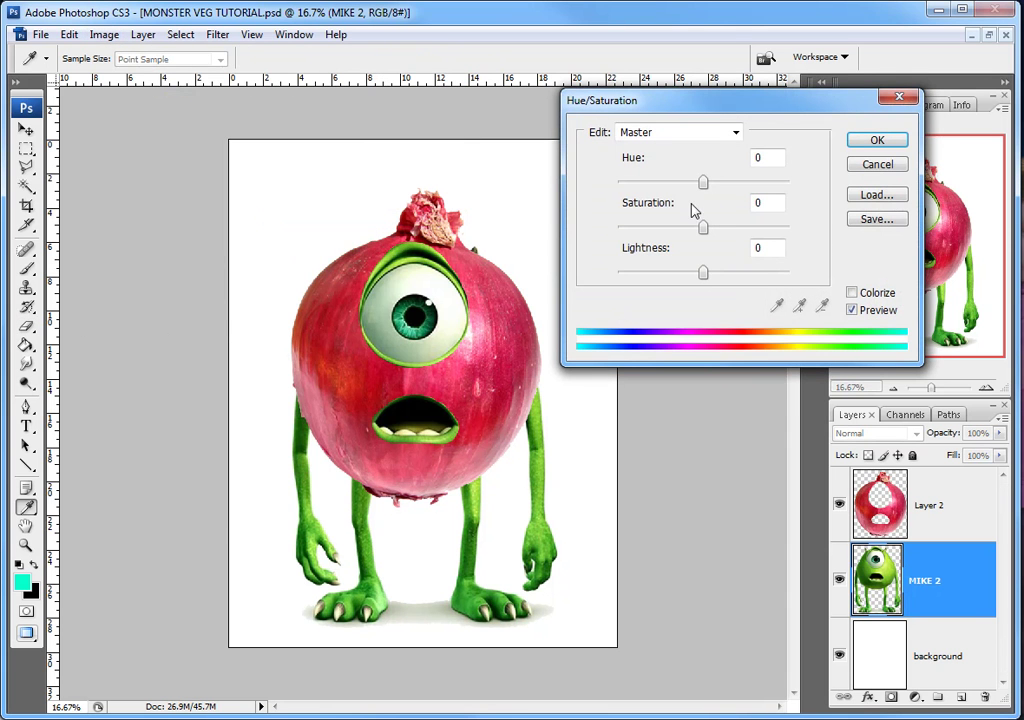
drag(714, 107, 714, 111)
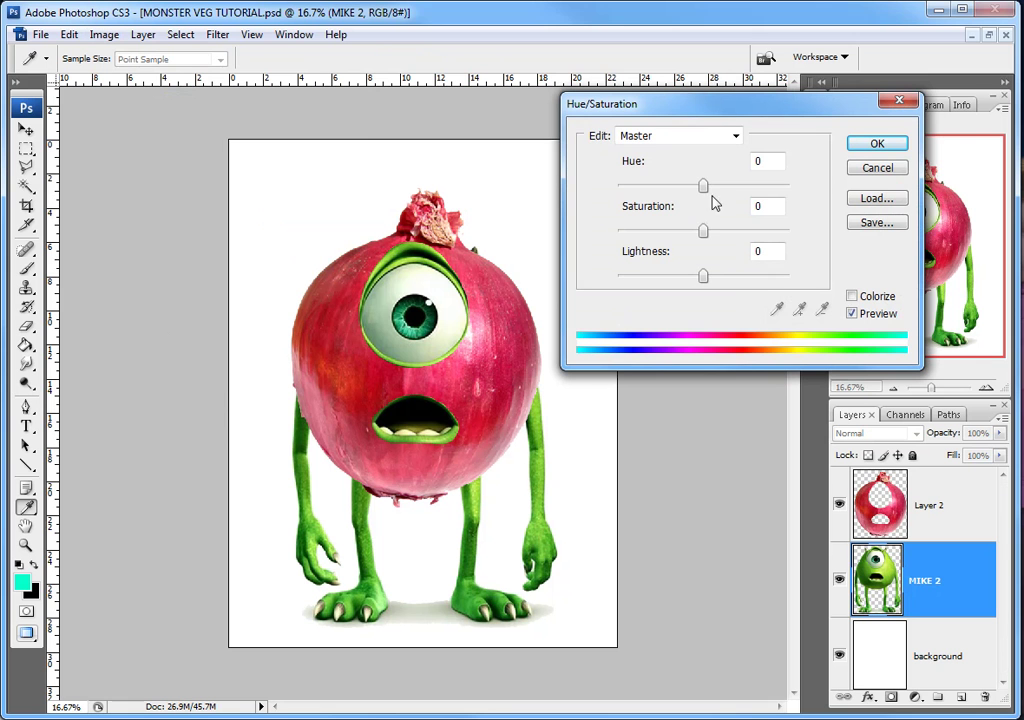
click(852, 297)
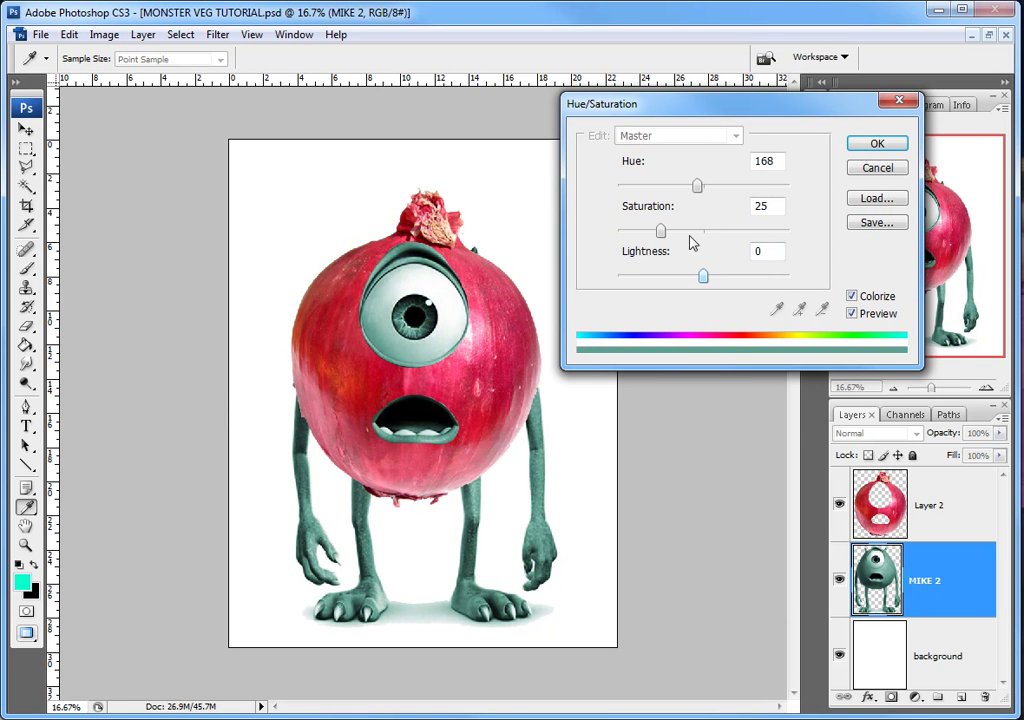
drag(697, 190, 617, 195)
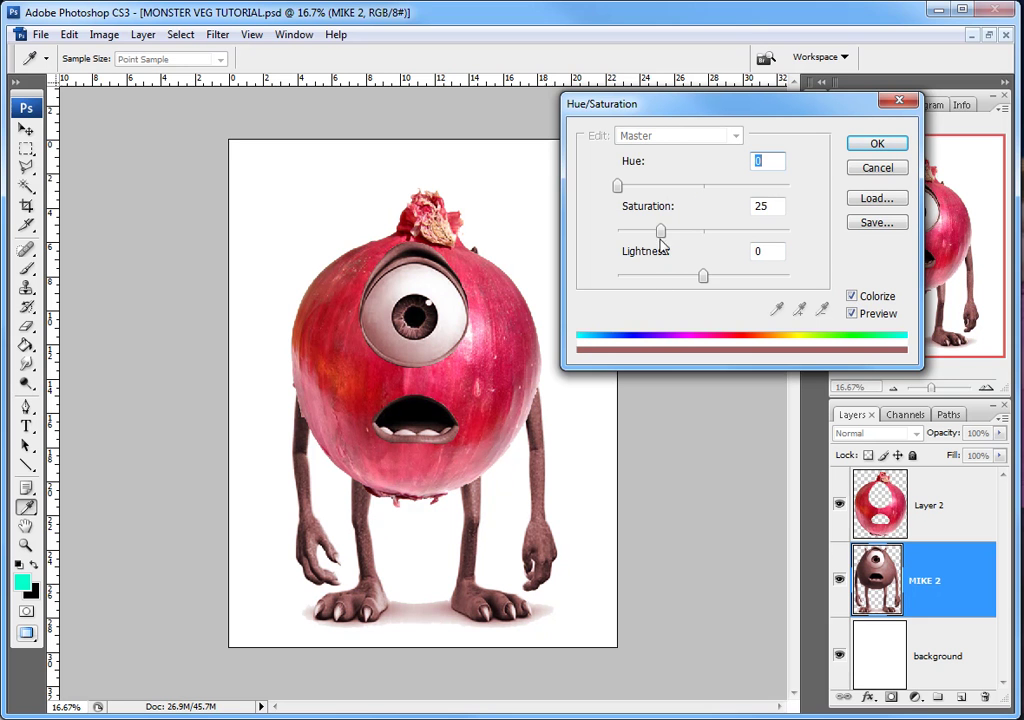
drag(660, 236, 688, 238)
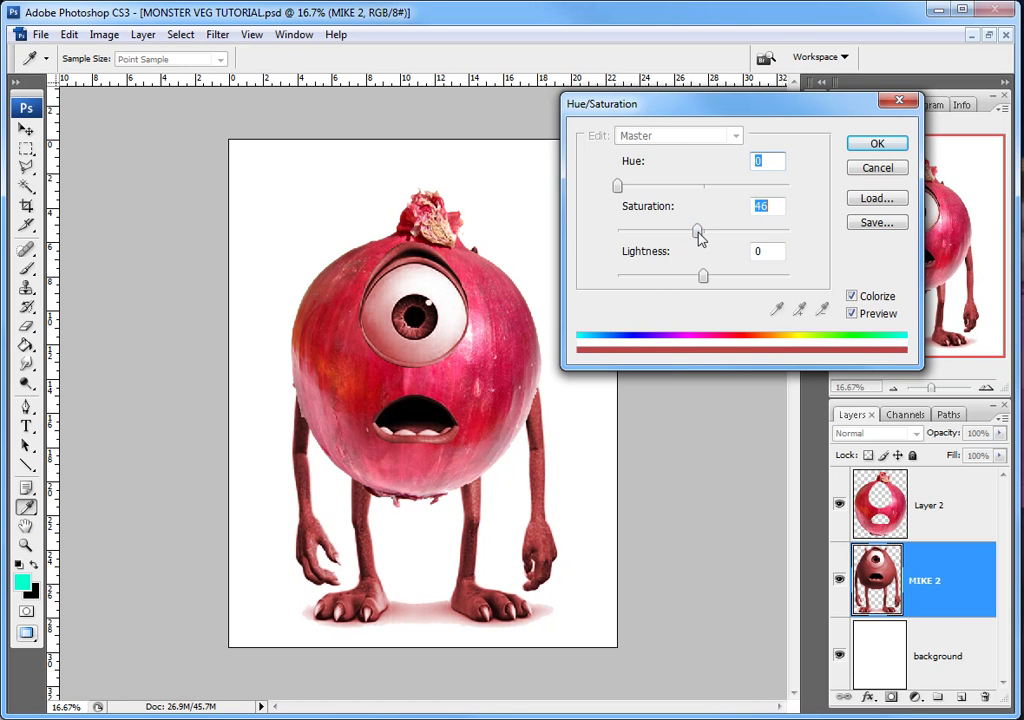
click(876, 146)
key(e)
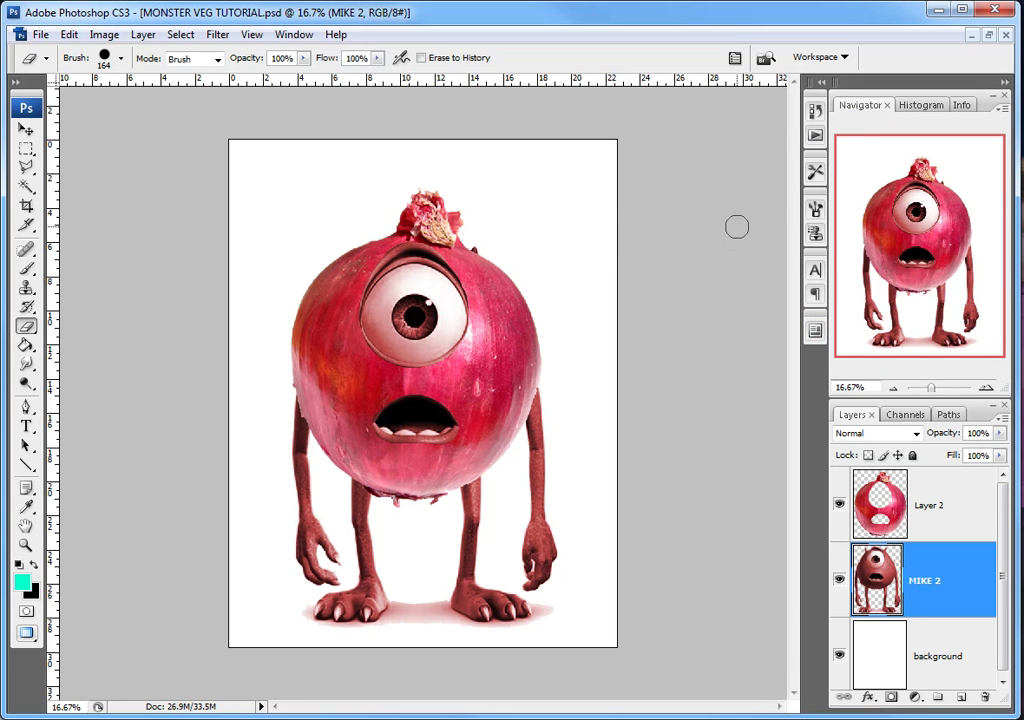